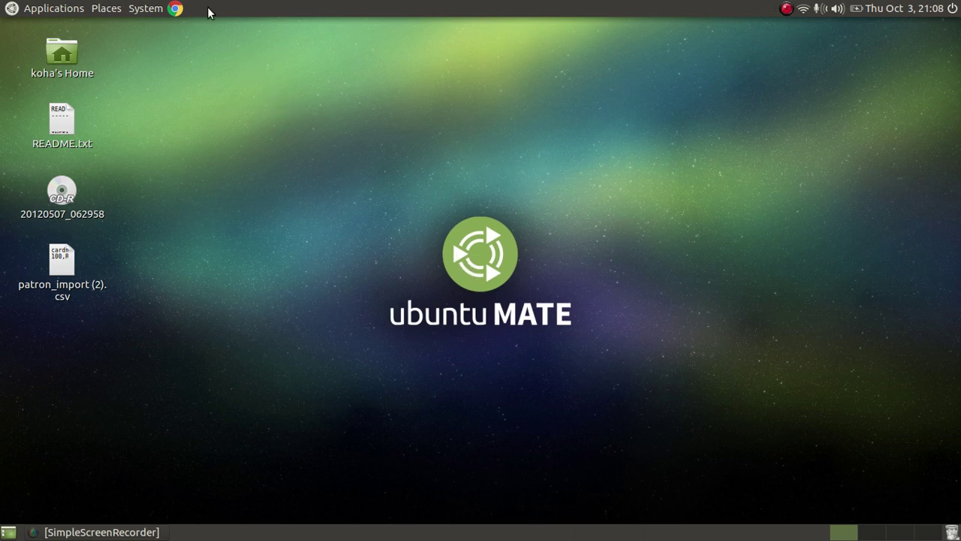
- Launch Google Chrome and load the Koha Staff Client login page at 127.0.1.1:8080
left_click(174, 9)
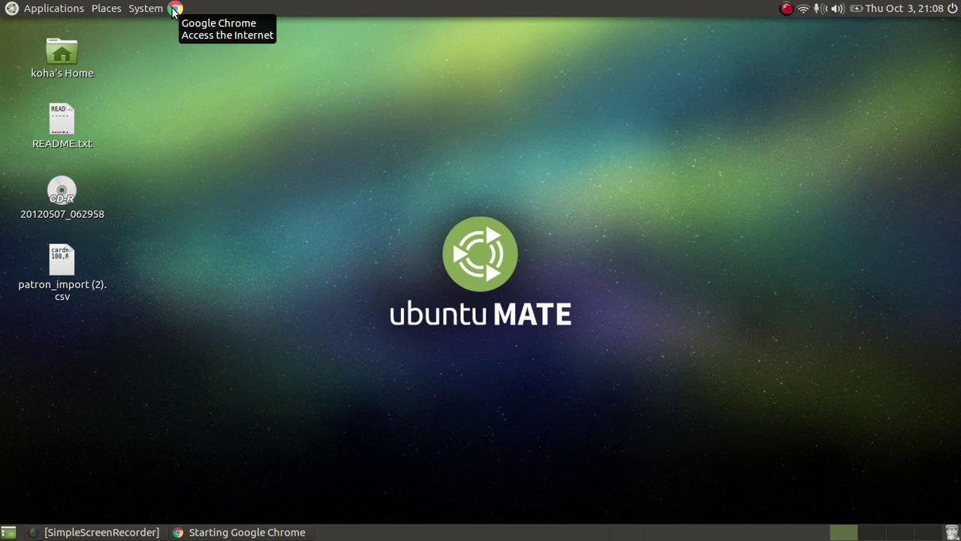
left_click(174, 9)
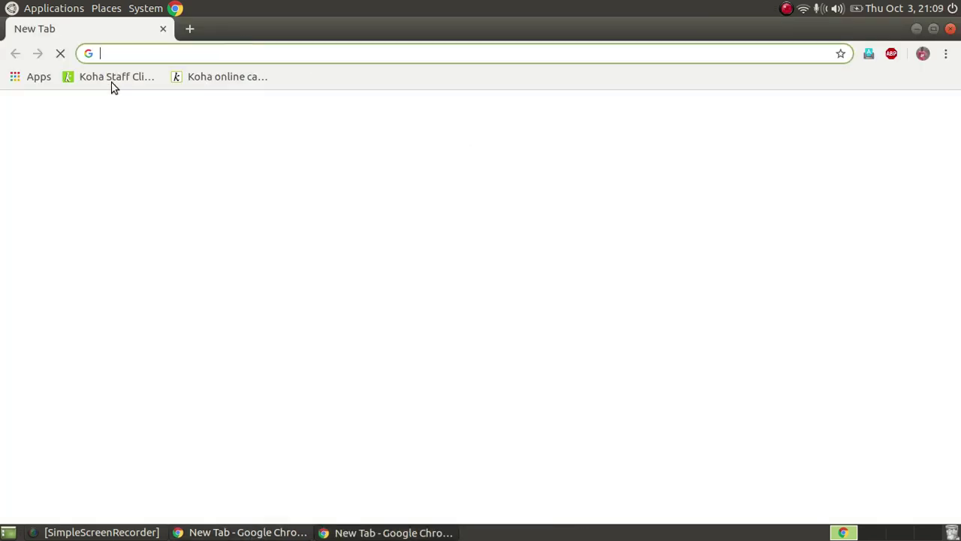
left_click(111, 81)
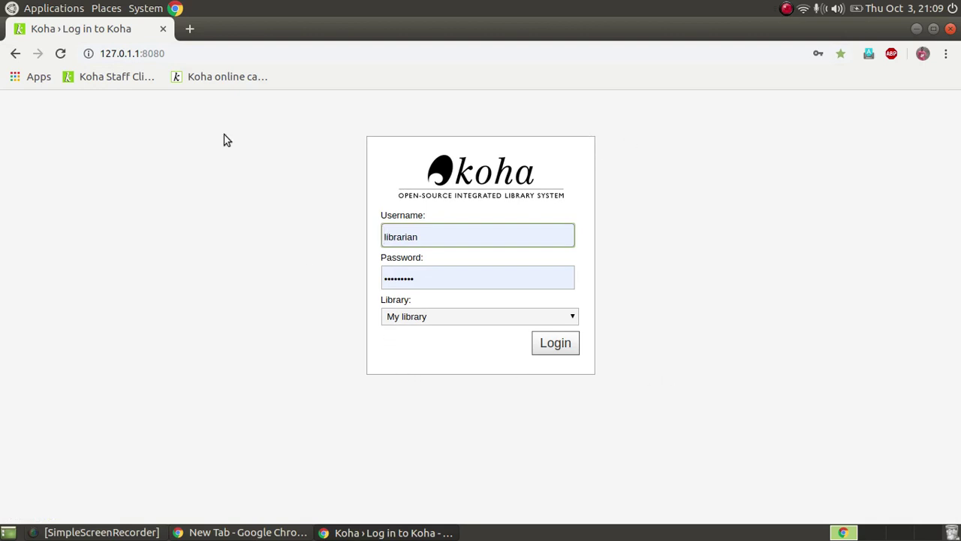
left_click(243, 81)
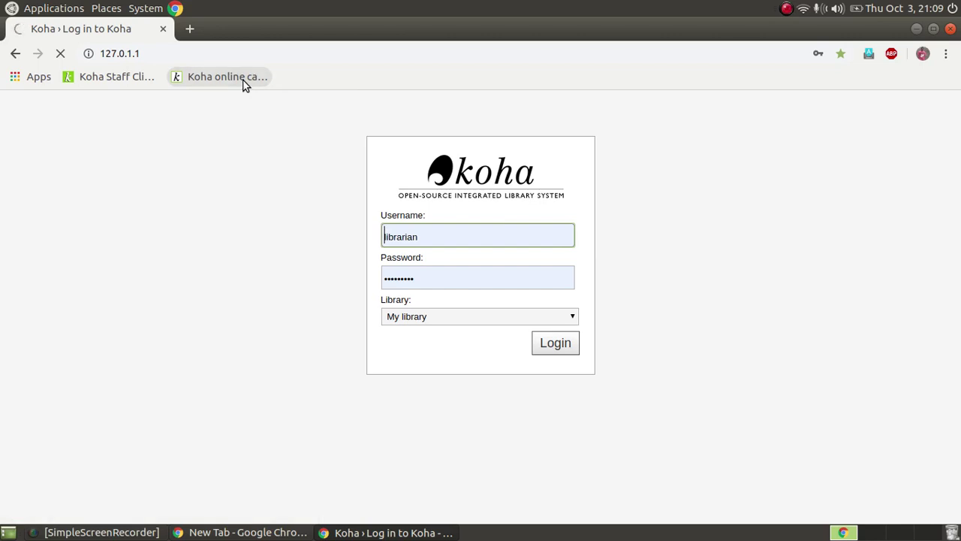
left_click(244, 82)
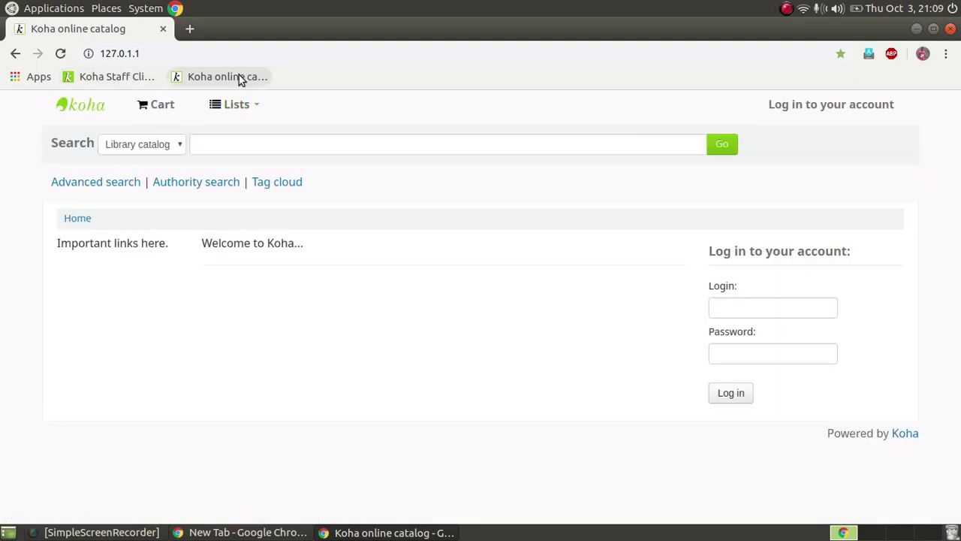
left_click(103, 79)
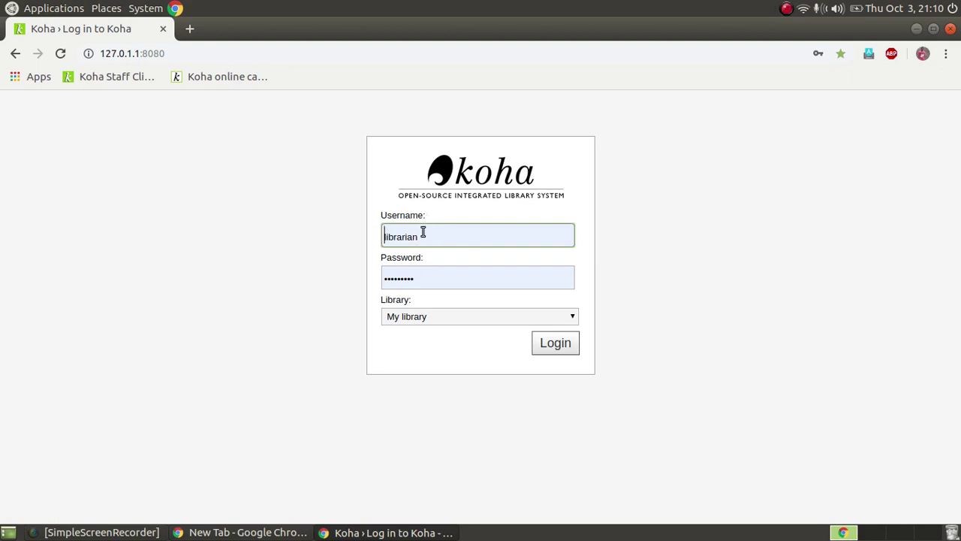
- Sign in to the Koha staff client with the prefilled credentials
left_click(566, 348)
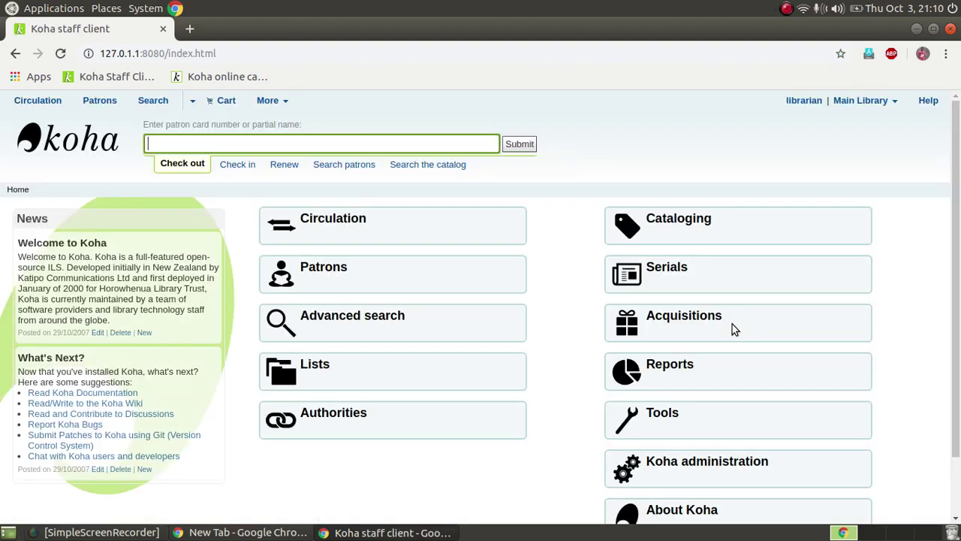
scroll(958, 323, "down", 1)
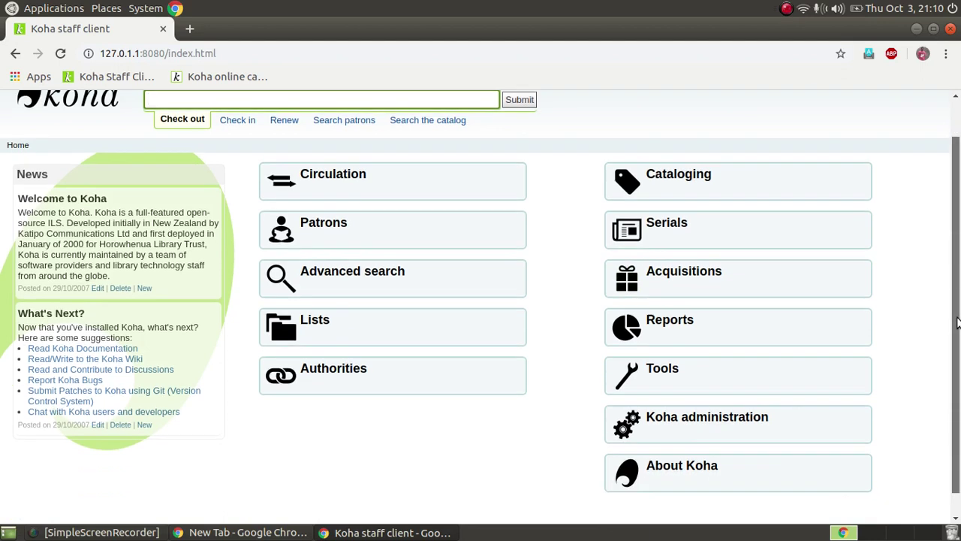
scroll(954, 300, "up", 1)
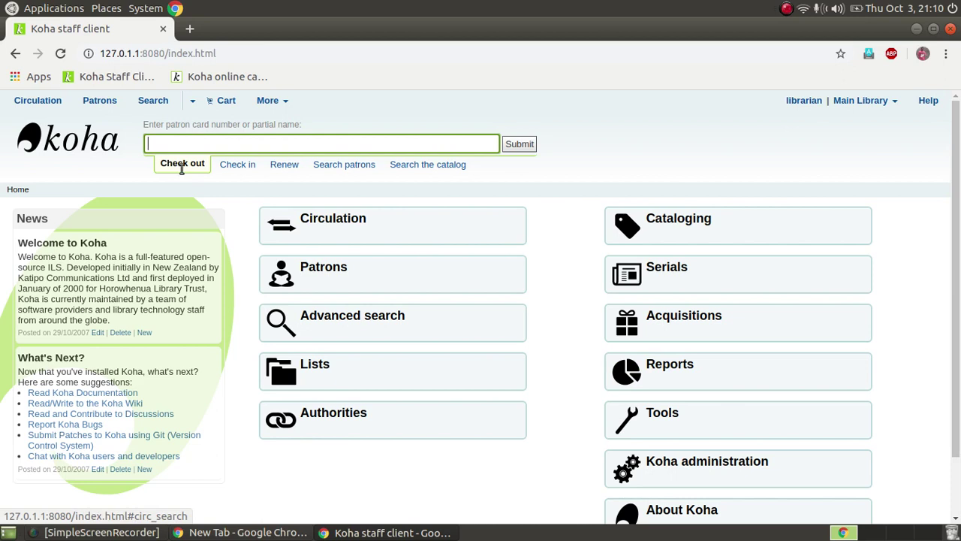
- Cycle the header search through Check in, Renew and Search patrons, ending on Search the catalog
left_click(234, 165)
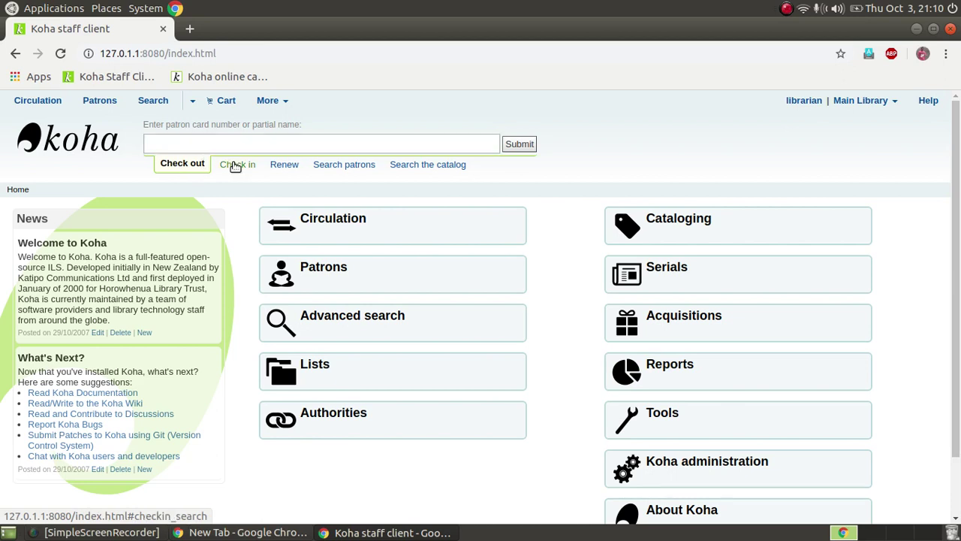
left_click(290, 171)
left_click(350, 171)
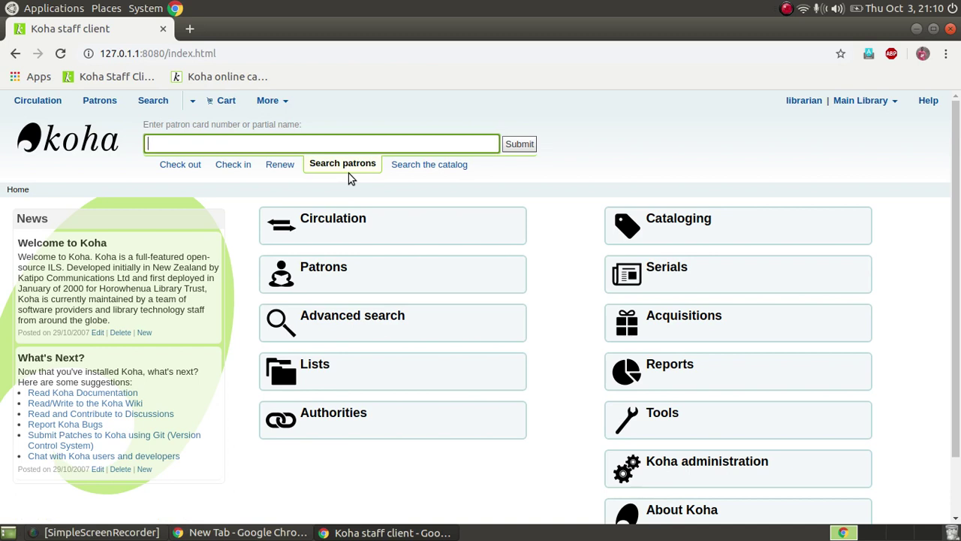
left_click(408, 167)
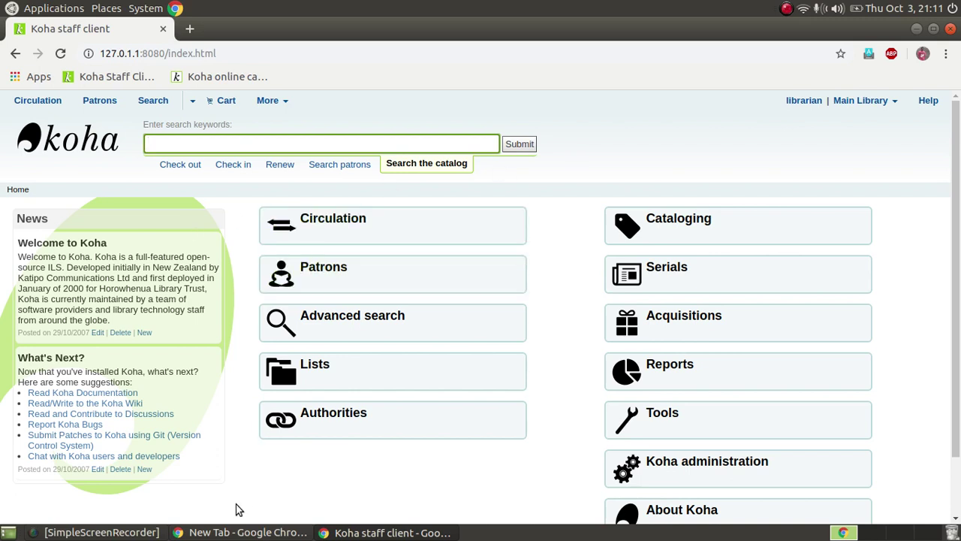
left_click(378, 229)
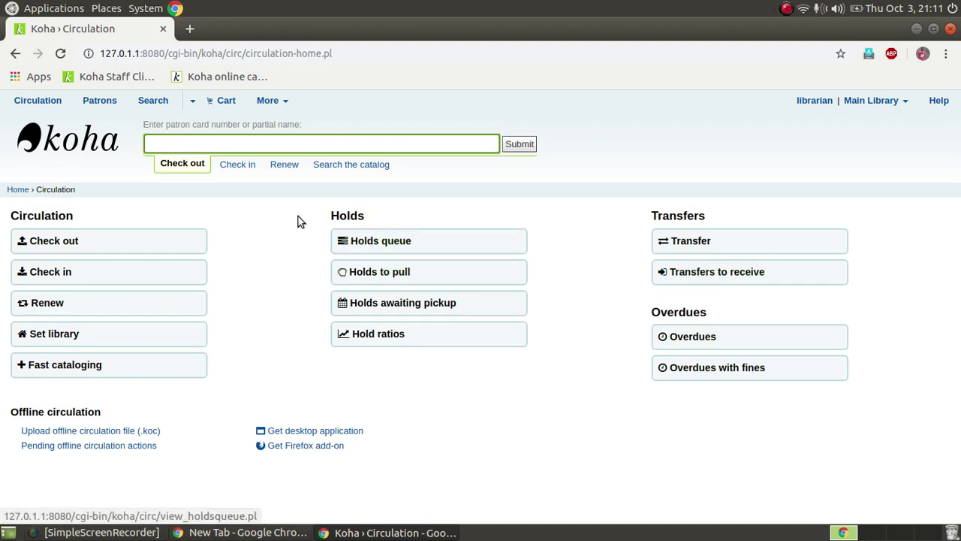
left_click(15, 192)
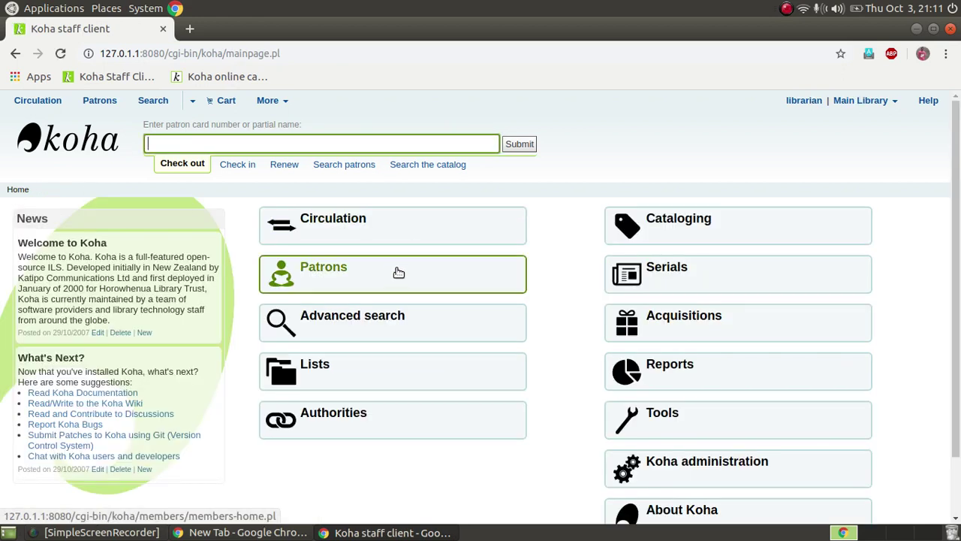
left_click(395, 274)
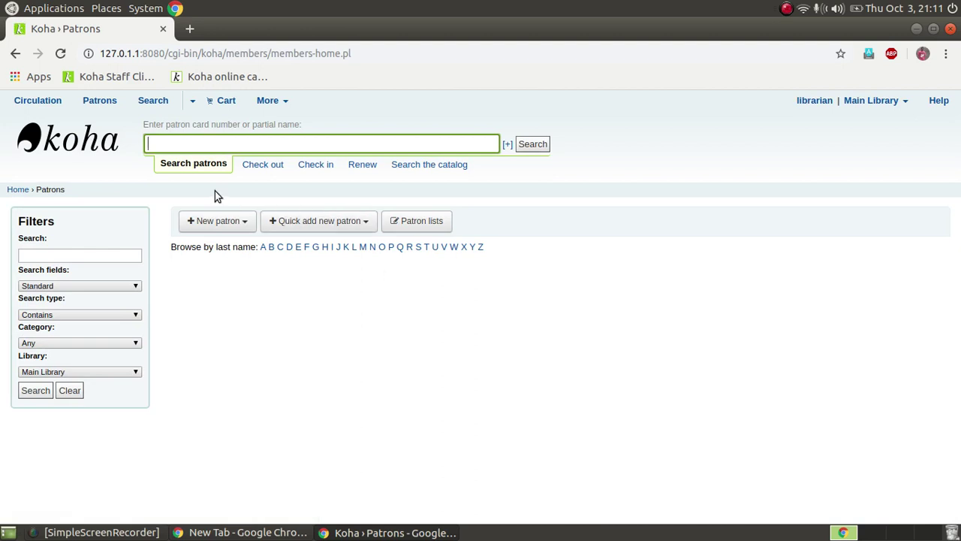
left_click(74, 138)
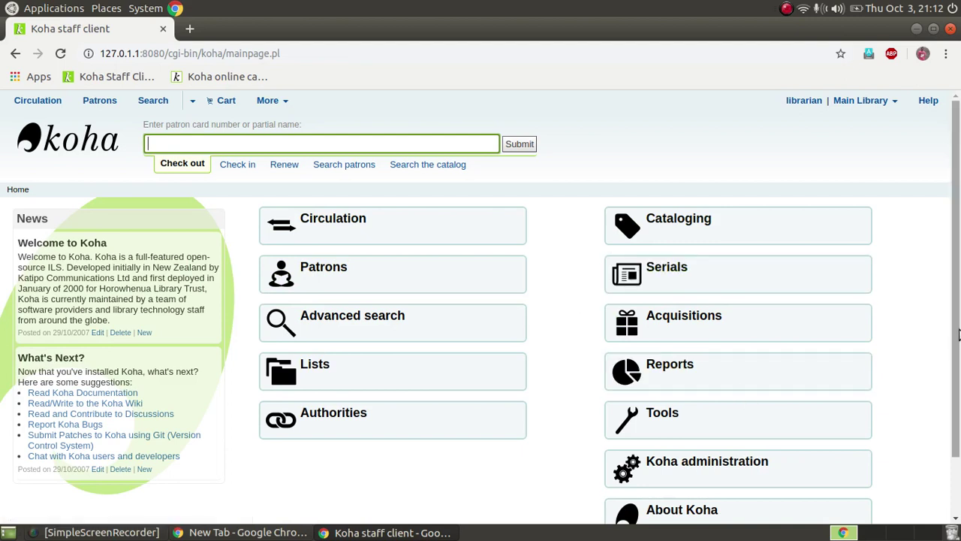
- Go to Koha administration and open Patron categories under Patrons and circulation
left_click_drag(957, 337, 957, 396)
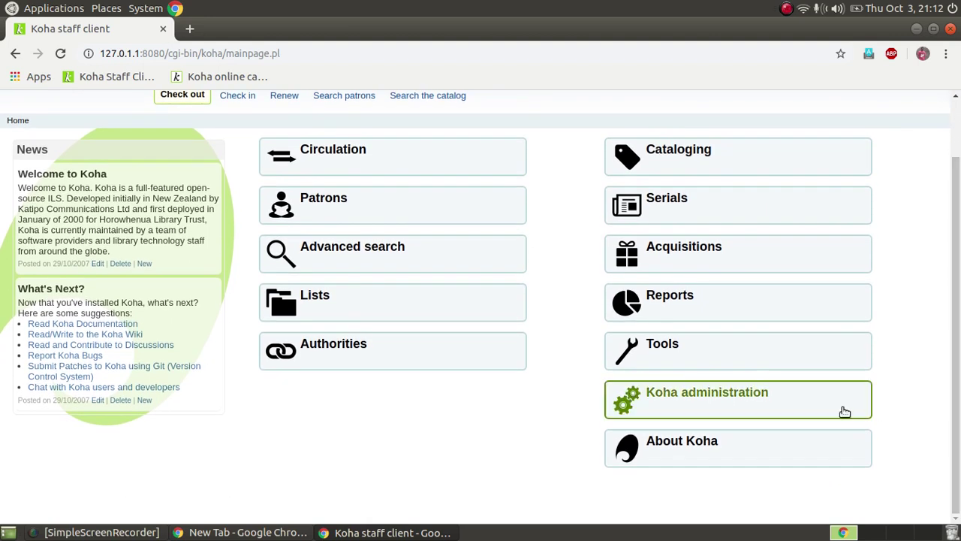
left_click(748, 408)
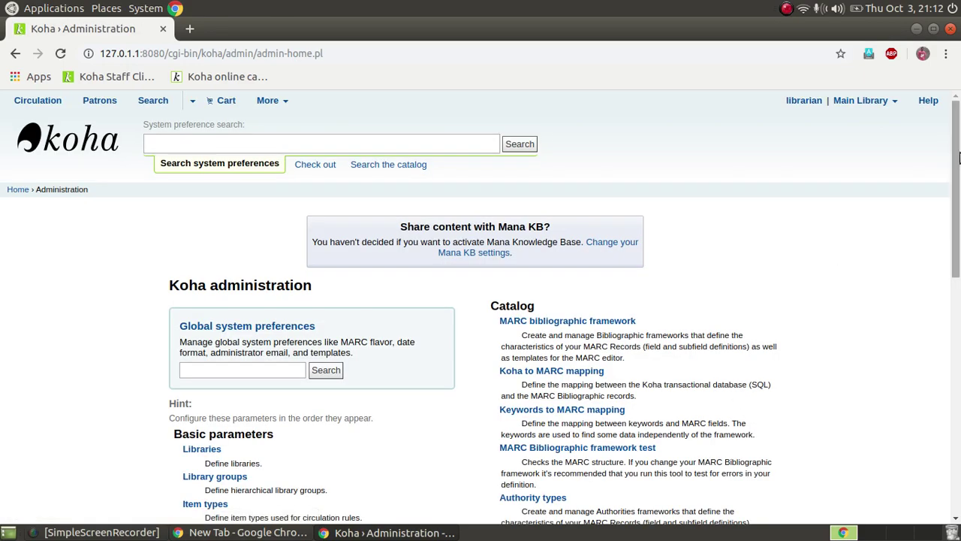
left_click_drag(960, 161, 959, 260)
scroll(676, 248, "up", 2)
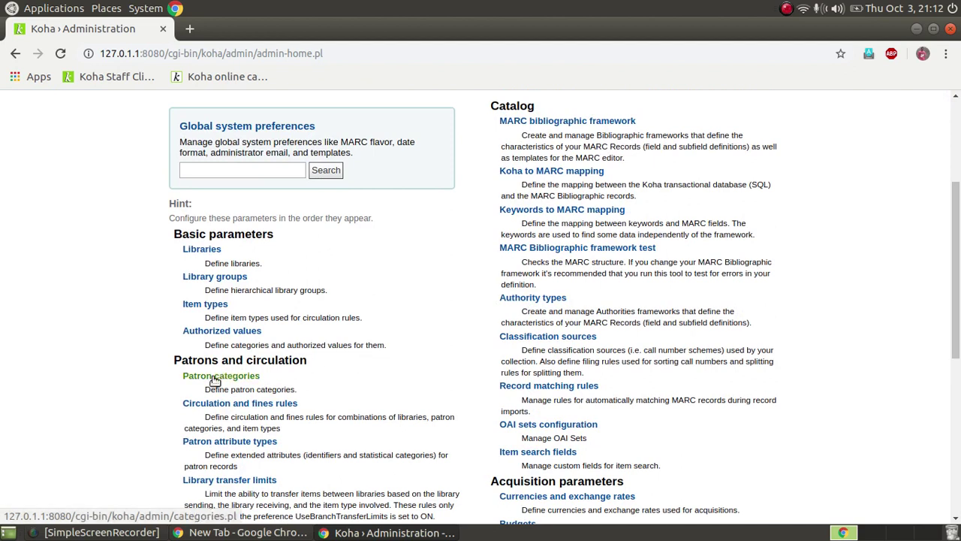
left_click(217, 378)
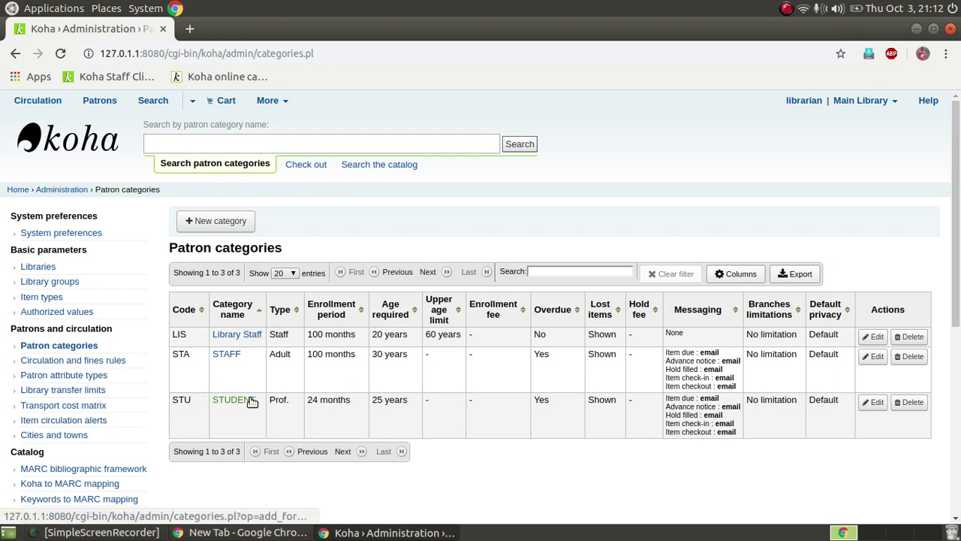
- Start a New category and enter 'st' as the category code
left_click(235, 222)
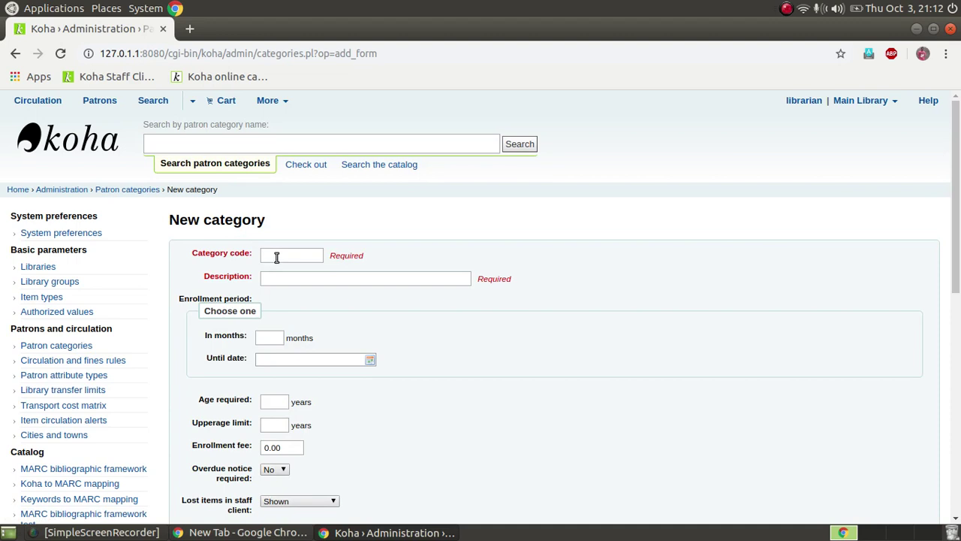
left_click(276, 256)
type("sta")
key("BackSpace")
key("BackSpace")
key("BackSpace")
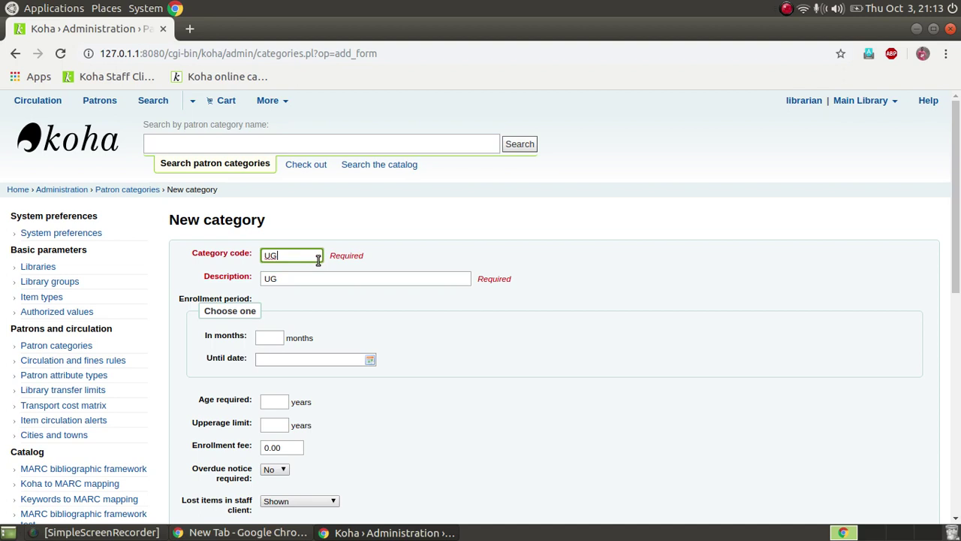
- Correct the category description to 'UG STUDENT' and set the enrollment period to 48 months
left_click(291, 278)
type("SENT")
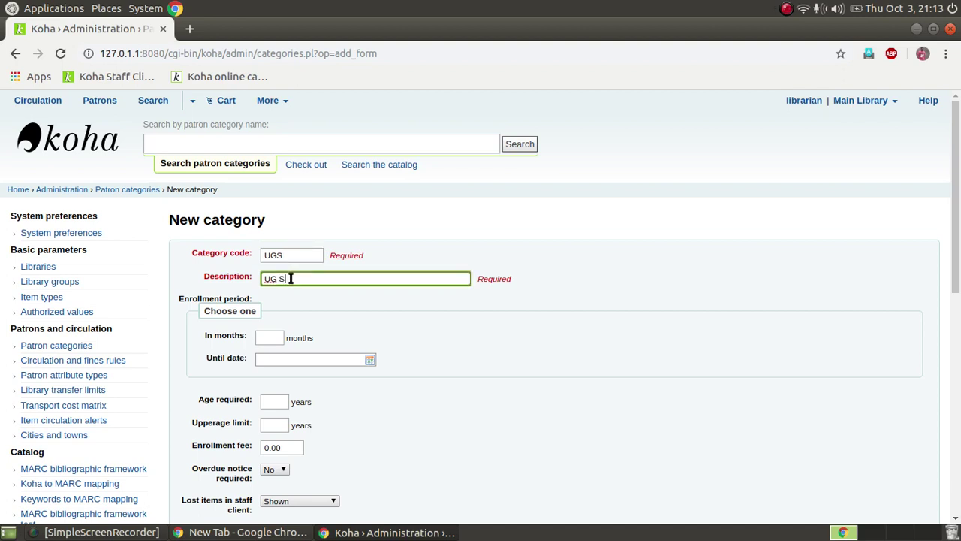
key("BackSpace")
key("BackSpace")
key("BackSpace")
type("DENT")
left_click(285, 279)
key("BackSpace")
key("BackSpace")
key("BackSpace")
key("Delete")
key("Delete")
key("Delete")
key("Delete")
type("G STUDENT")
left_click(269, 338)
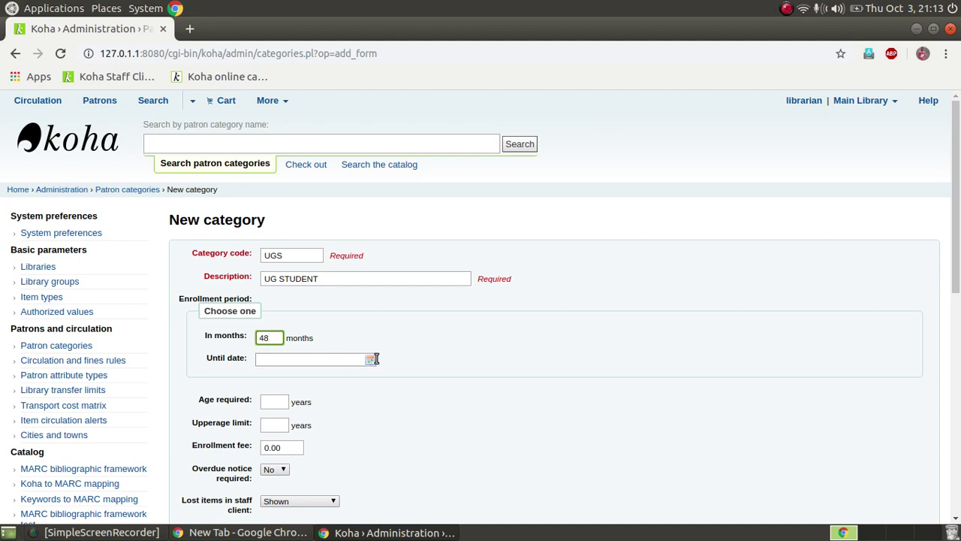
- Set overdue notice required to Yes and the category type to Professional
left_click_drag(958, 262, 958, 349)
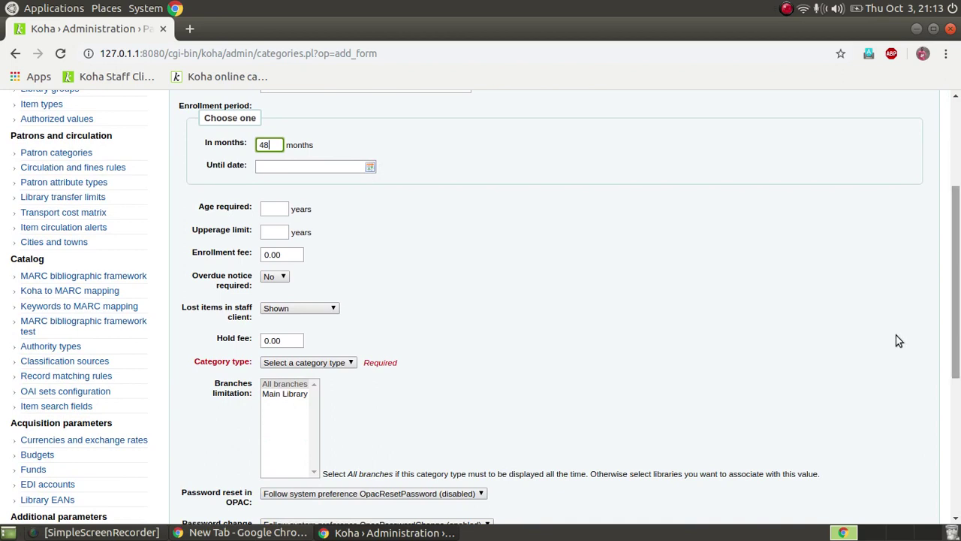
left_click(280, 277)
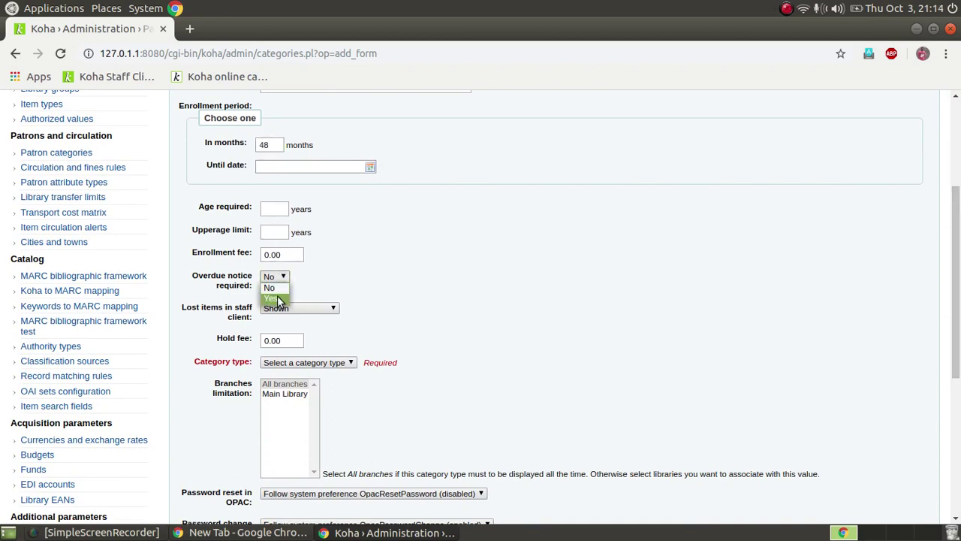
left_click(272, 298)
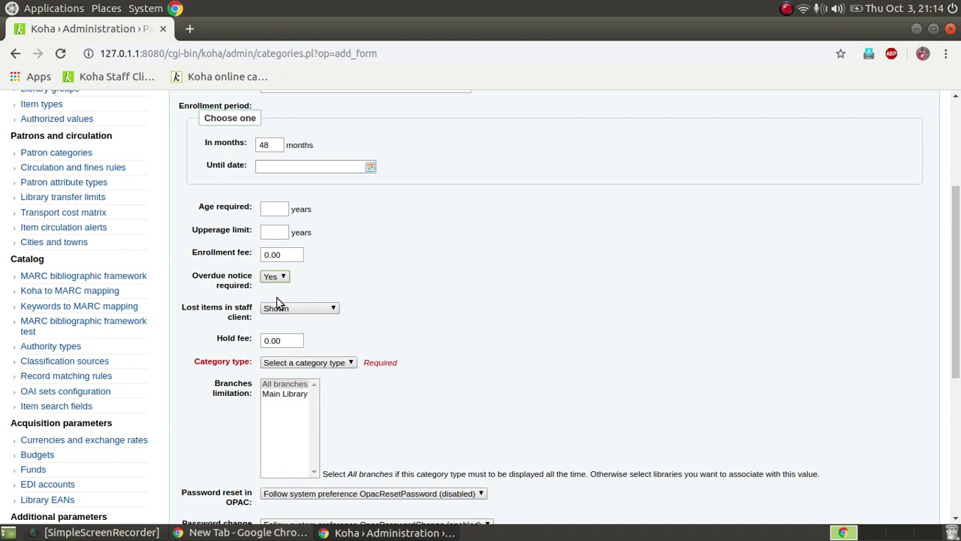
left_click(291, 362)
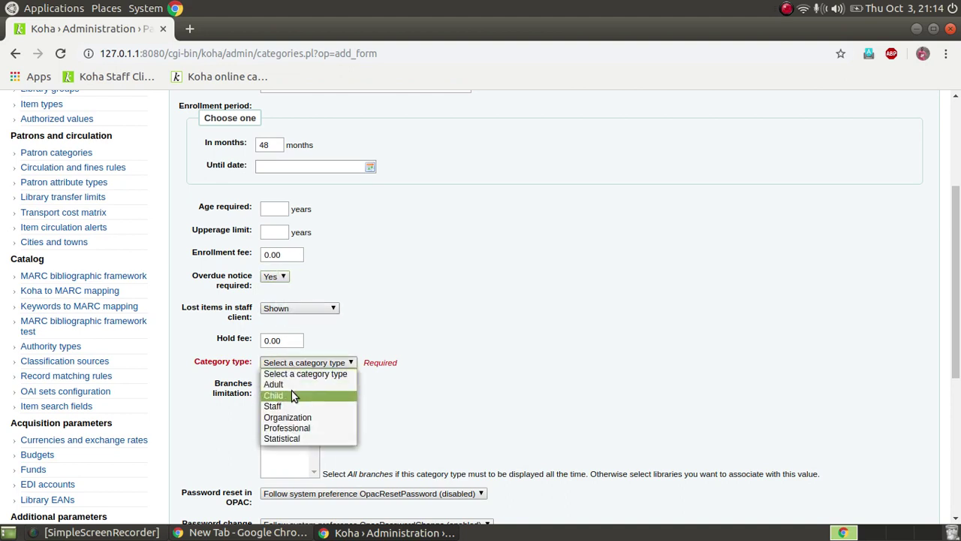
left_click(295, 428)
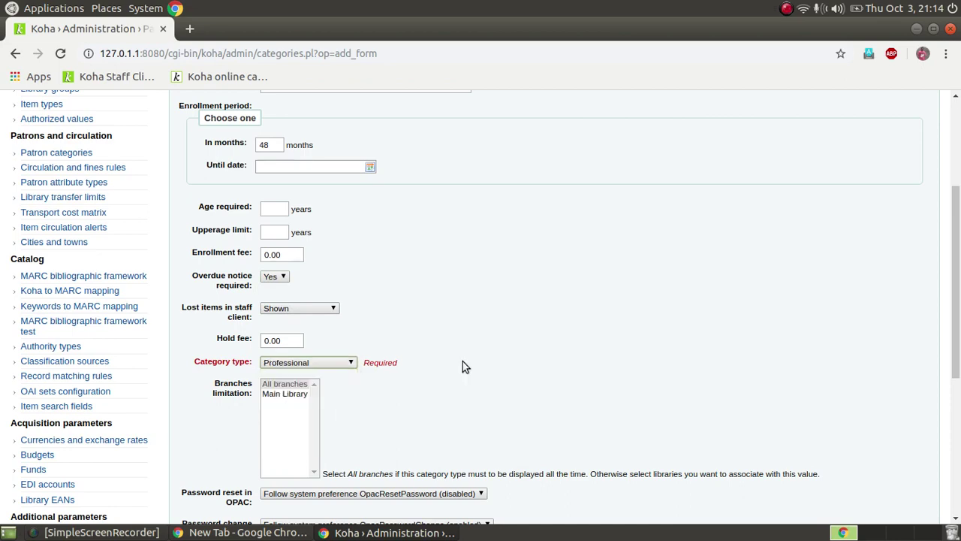
- Set advance notice to 2 days, enable email and digests for item due, advance notice and checkout, then save
left_click_drag(956, 233, 957, 371)
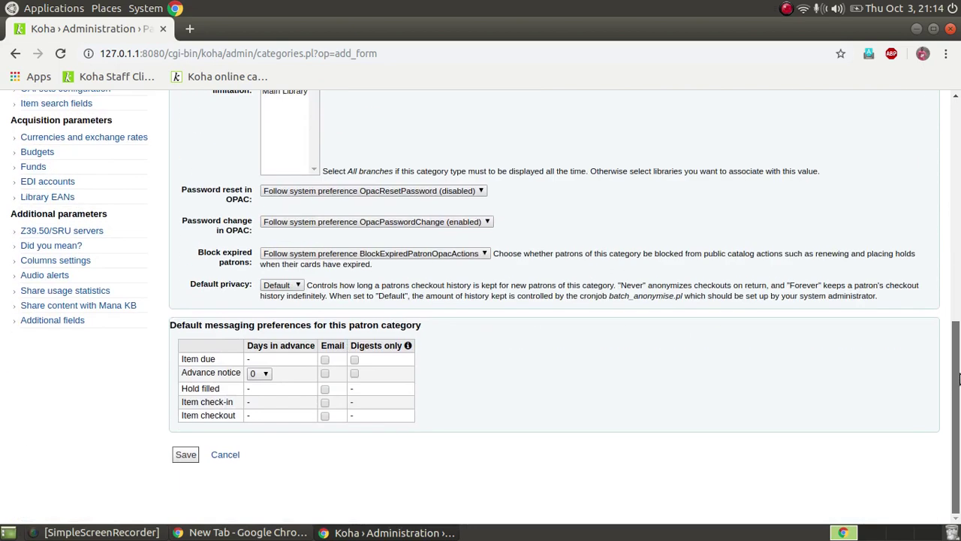
left_click(258, 373)
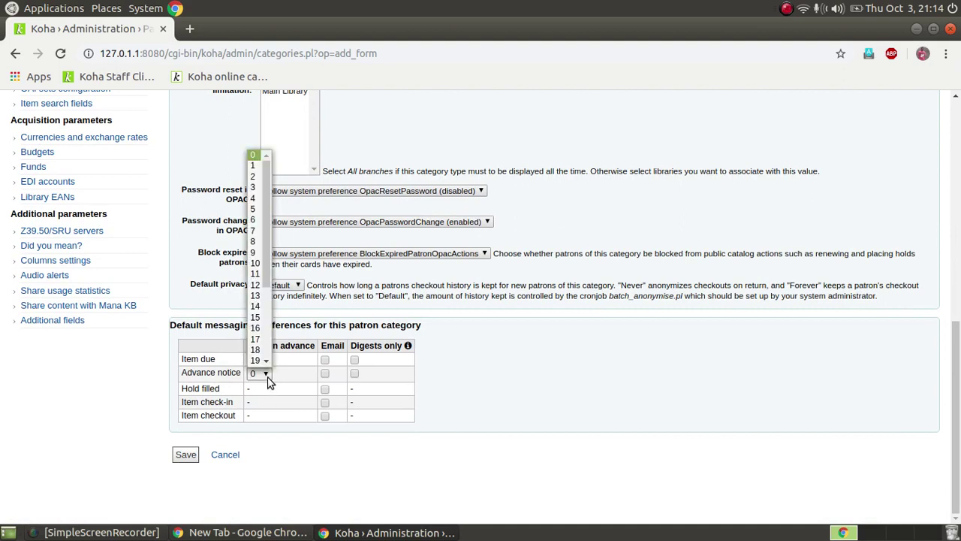
left_click(259, 176)
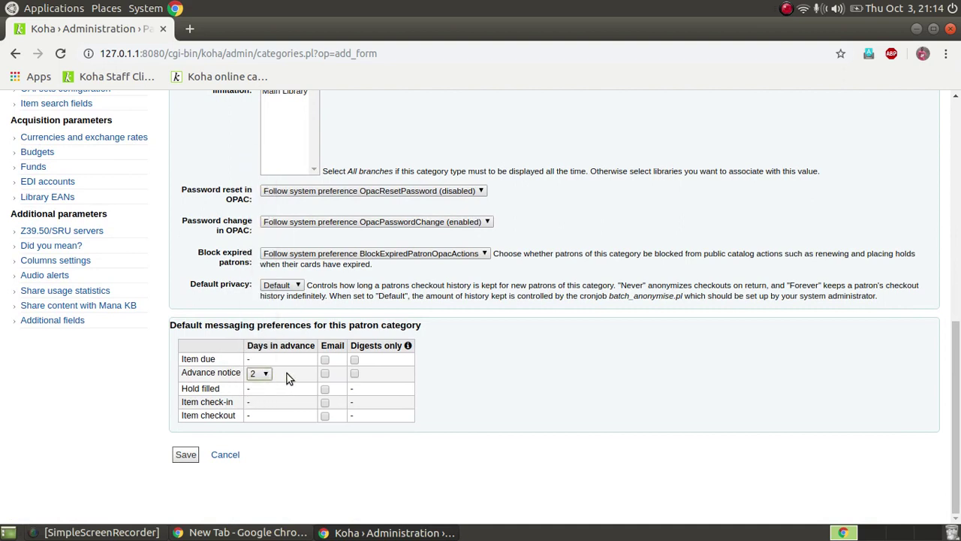
left_click(325, 360)
left_click(351, 374)
left_click(324, 374)
left_click(325, 415)
left_click(187, 459)
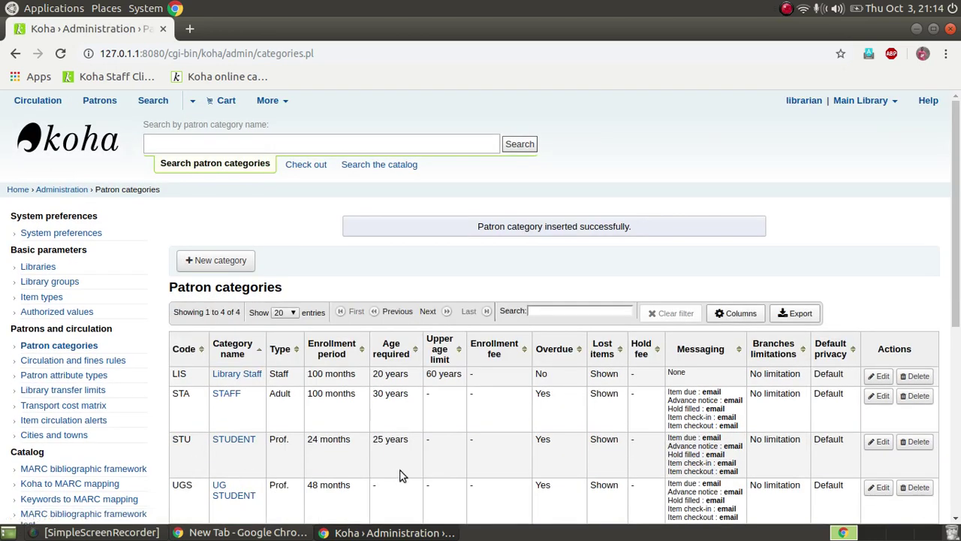
- Scroll the patron categories table to check the new UGS row (Prof., 48 months, email messaging)
scroll(943, 305, "down", 5)
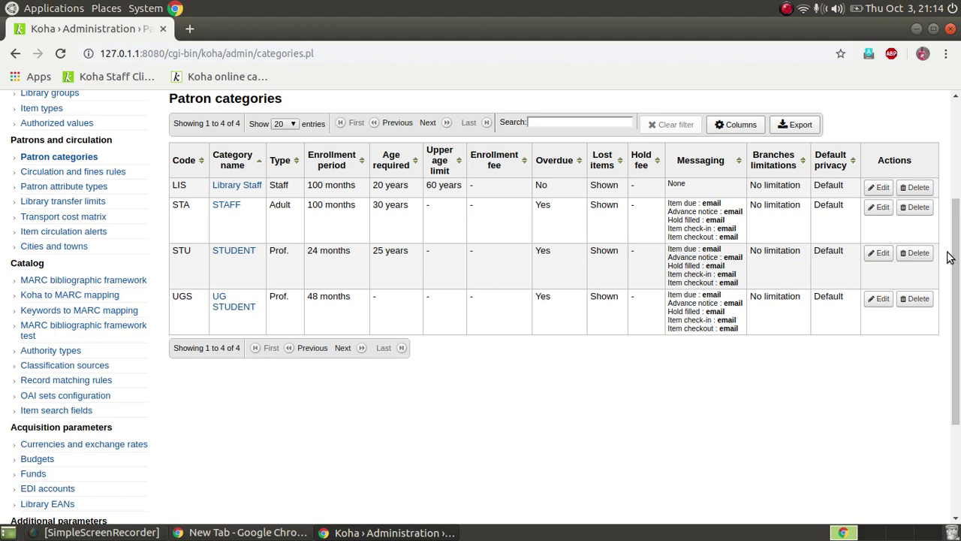
scroll(946, 256, "down", 1)
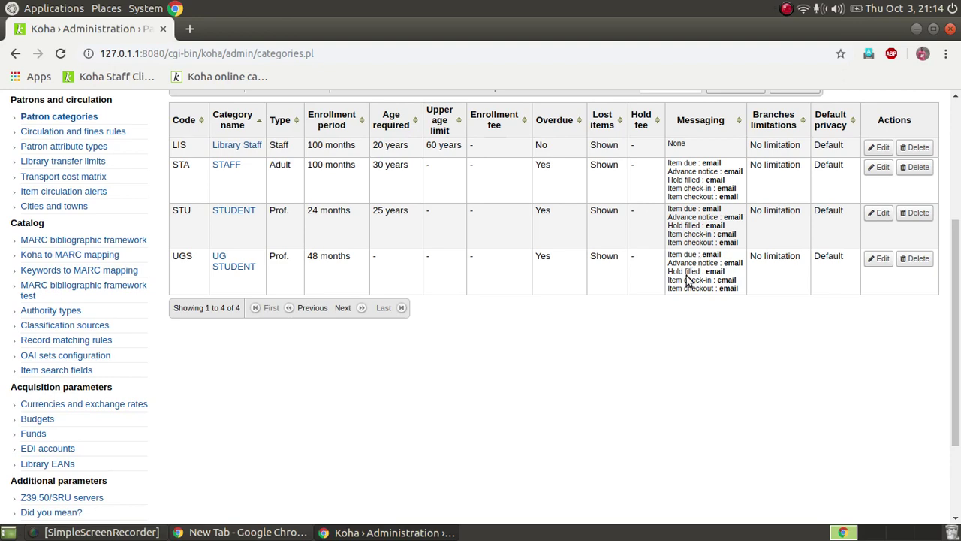
left_click_drag(956, 289, 957, 167)
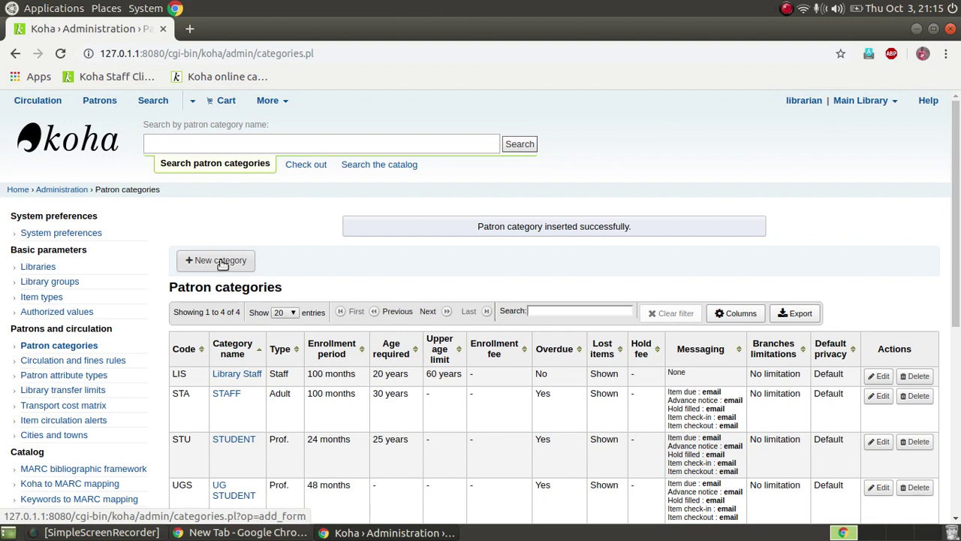
- Go from Home through Koha administration to Patrons and start a New patron in UG STUDENT
left_click(18, 190)
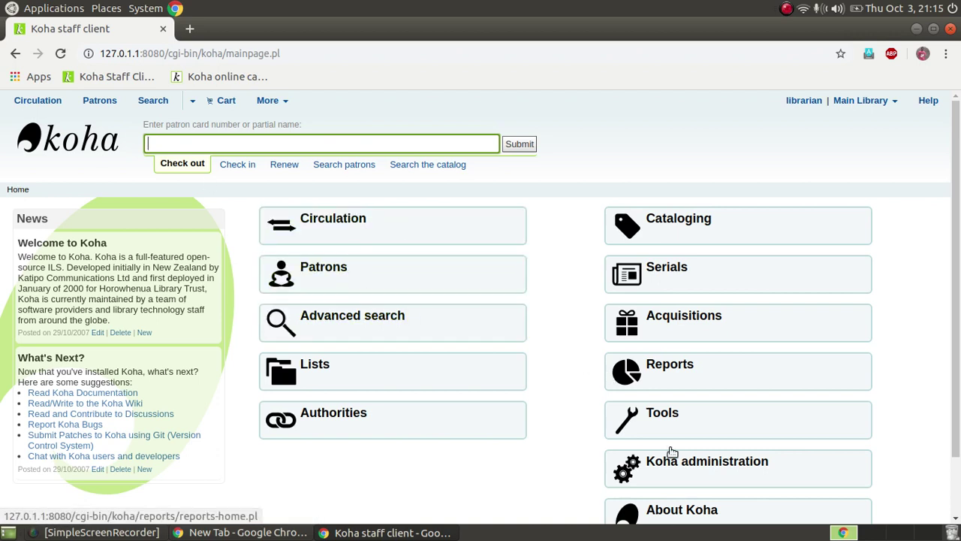
left_click(681, 471)
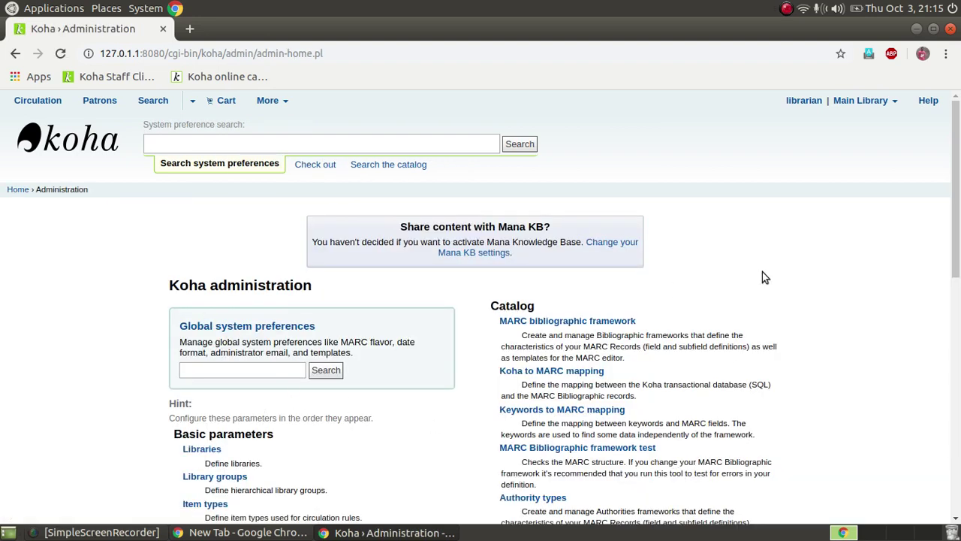
scroll(762, 273, "down", 5)
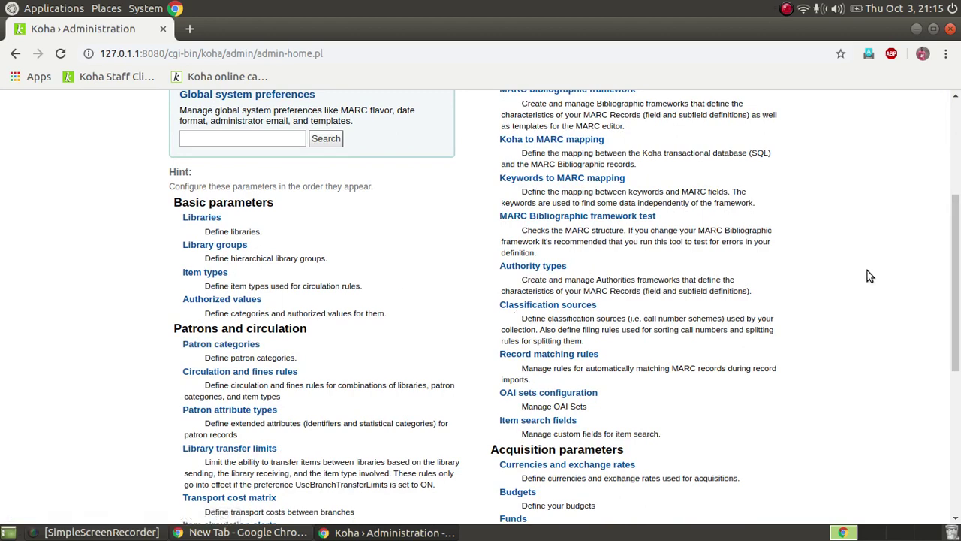
left_click_drag(958, 280, 959, 158)
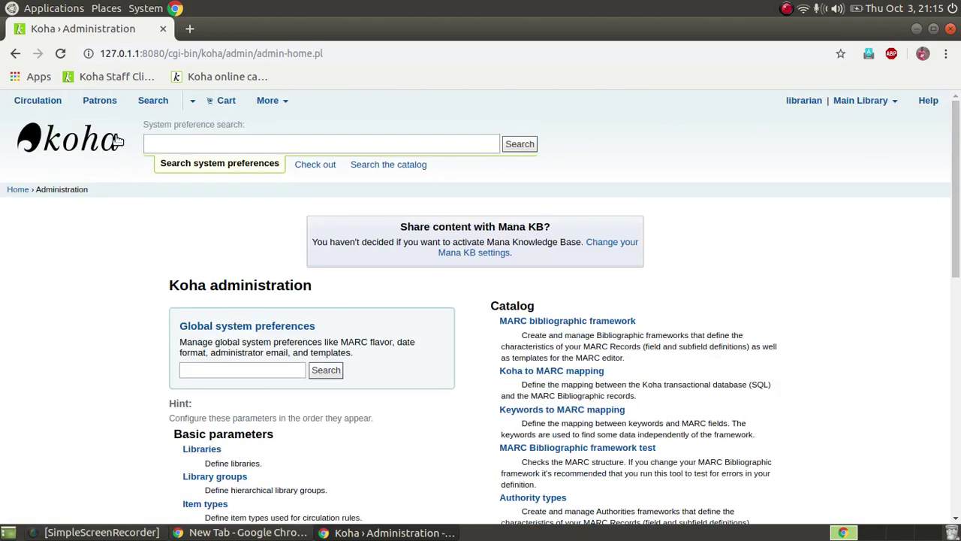
left_click(96, 104)
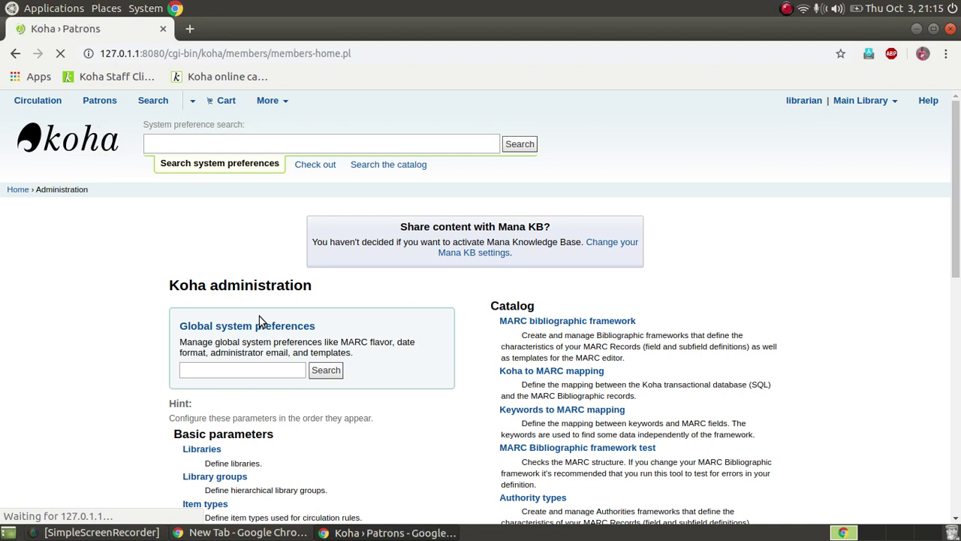
left_click(246, 223)
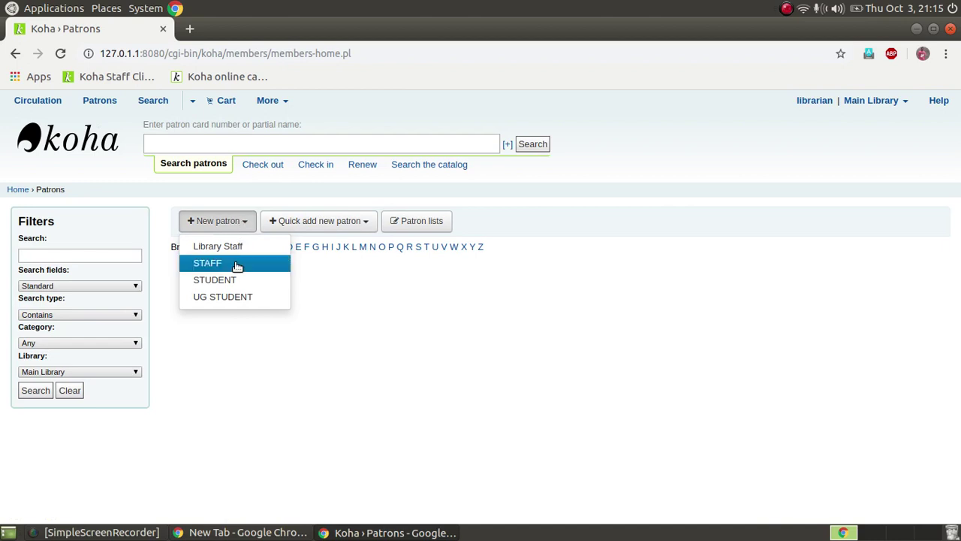
left_click(234, 297)
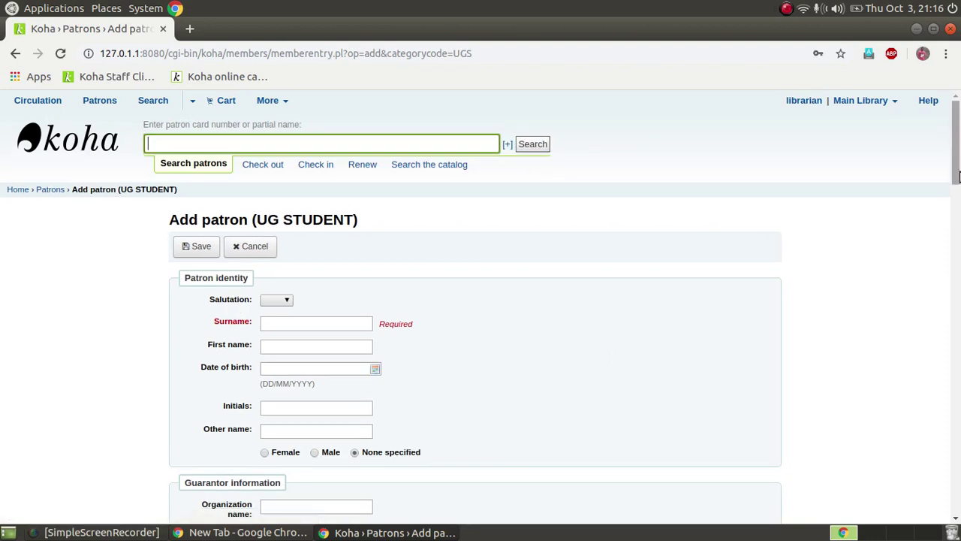
- Choose Mr as salutation and enter the patron's surname, cancelling the accidental Save File dialog
scroll(958, 214, "down", 5)
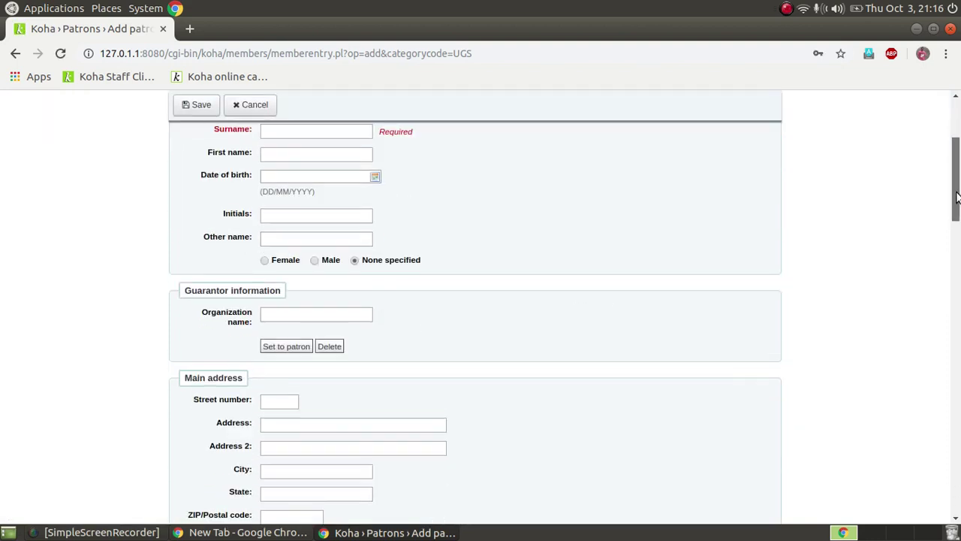
scroll(958, 215, "up", 3)
left_click(270, 236)
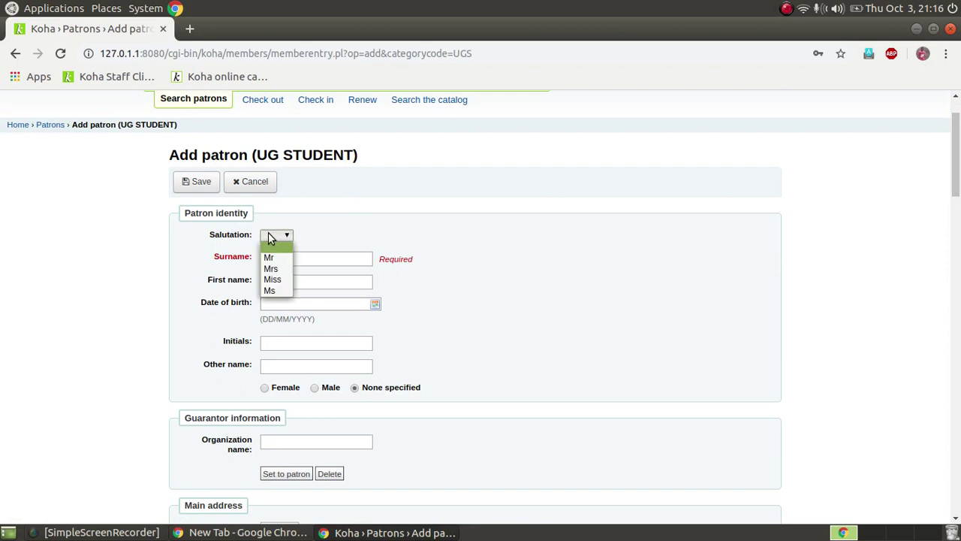
left_click(274, 259)
left_click(281, 260)
type("RamPrakash")
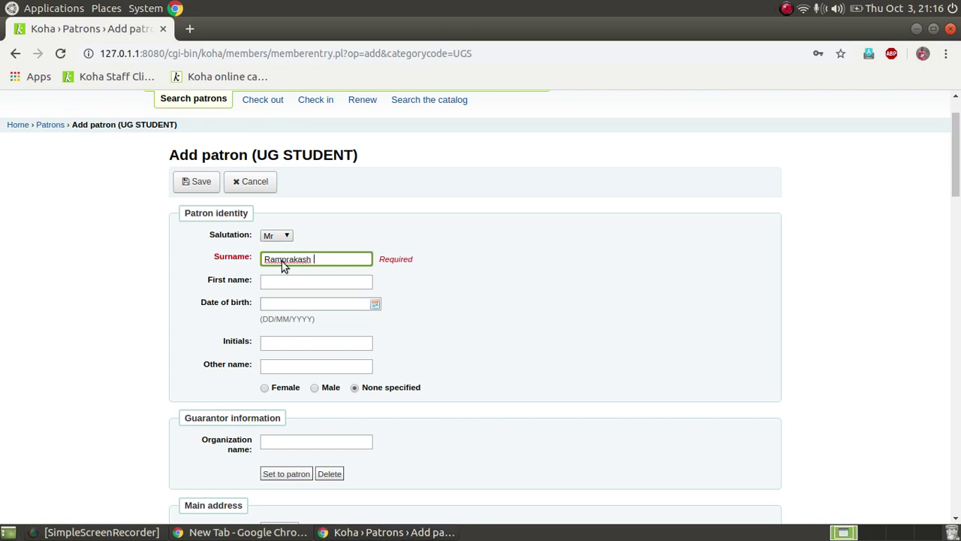
key("ctrl+s")
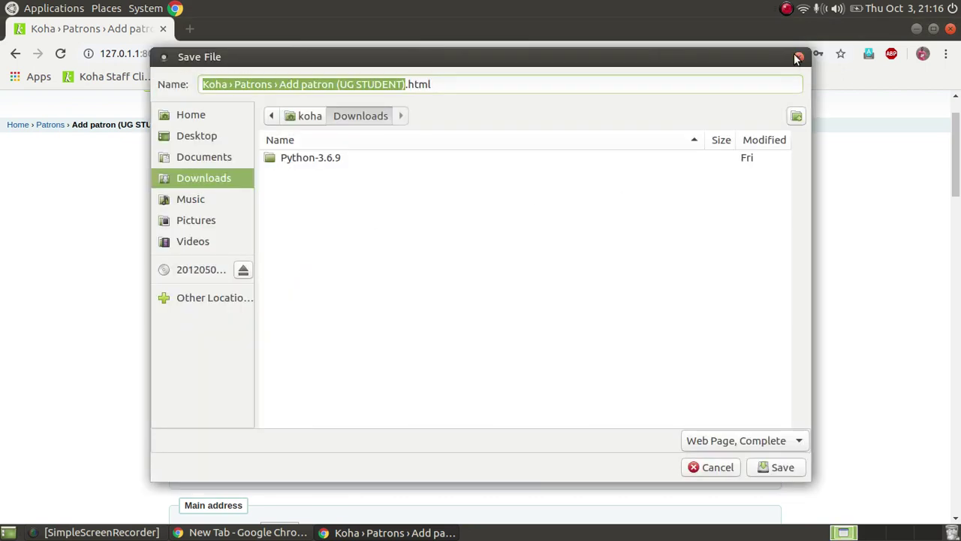
left_click(799, 57)
type("S")
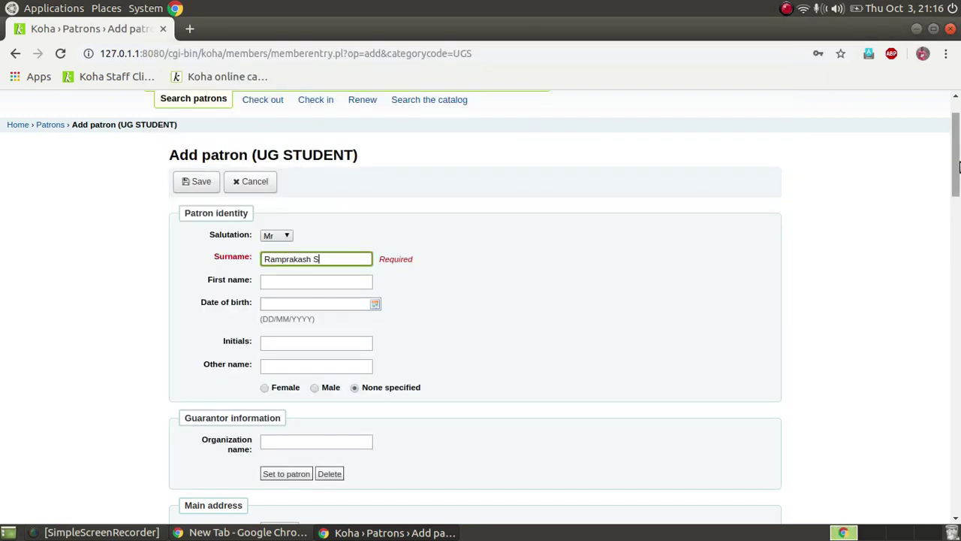
left_click_drag(958, 162, 957, 199)
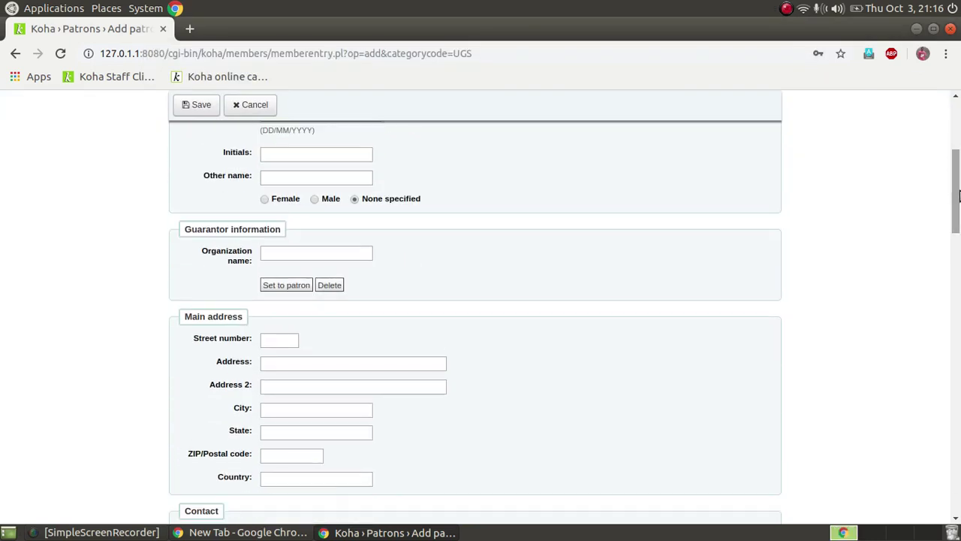
- Enter 'UCE Thirukkuvalai' as the guarantor organization name
left_click(289, 253)
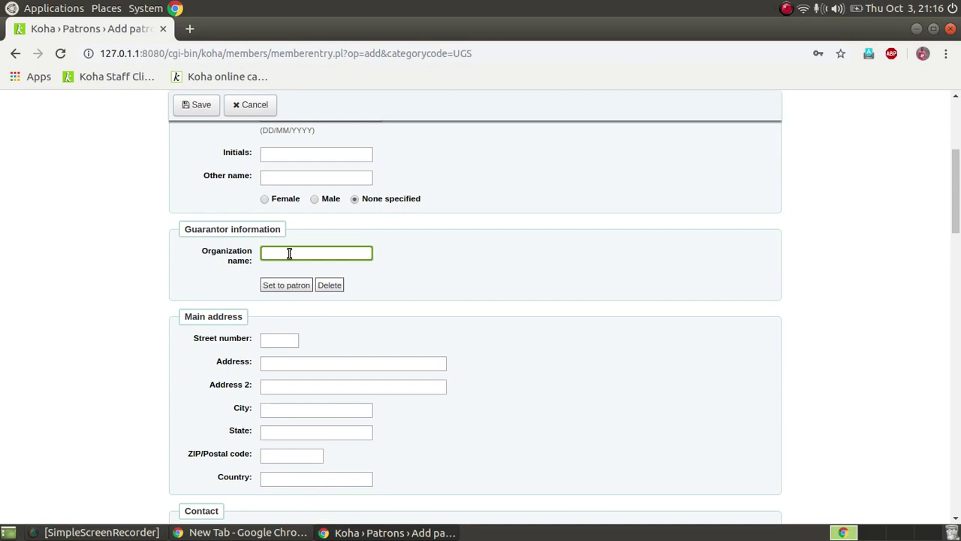
type("UCE Thirukkuvalai")
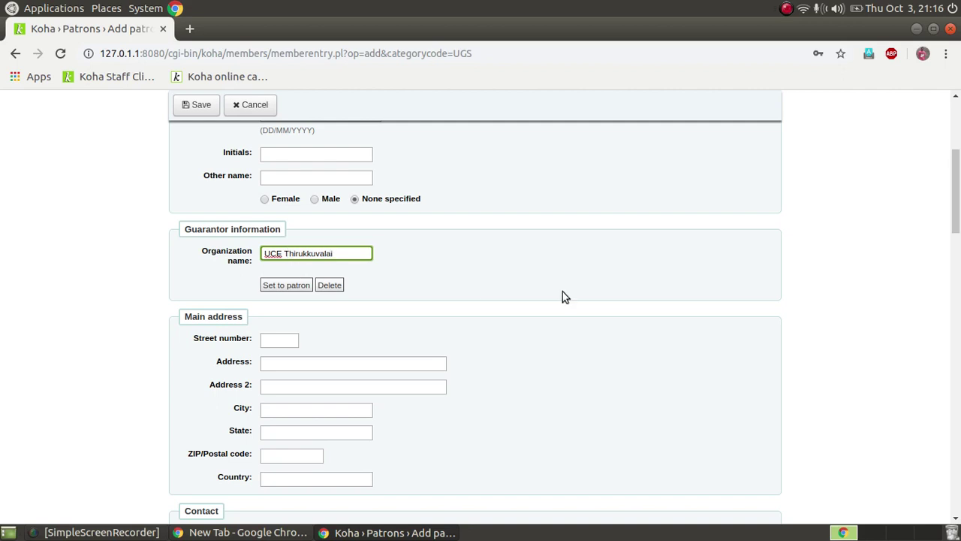
left_click_drag(954, 169, 958, 370)
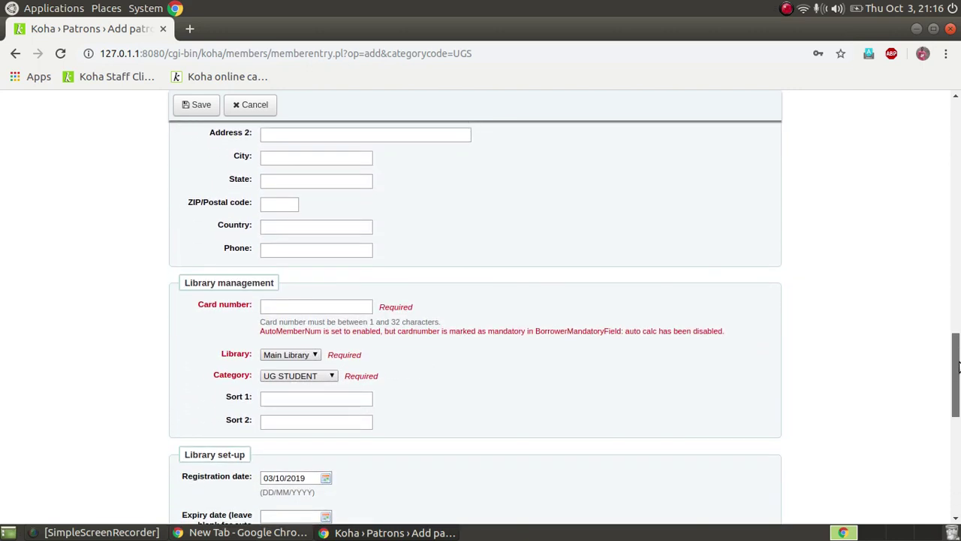
- Enter the patron's card number and keep Main Library as the home library
left_click(307, 304)
type("CSE")
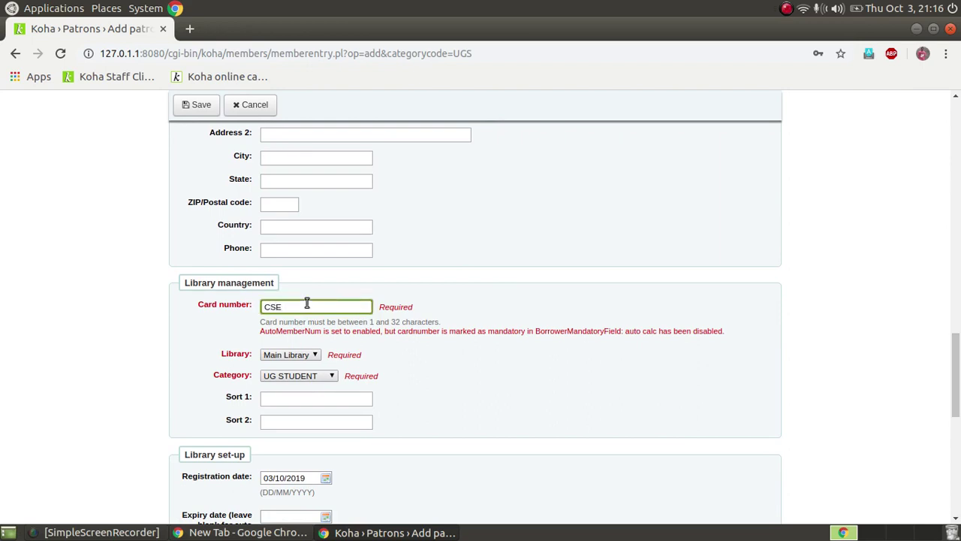
type("01")
left_click(290, 354)
left_click(274, 356)
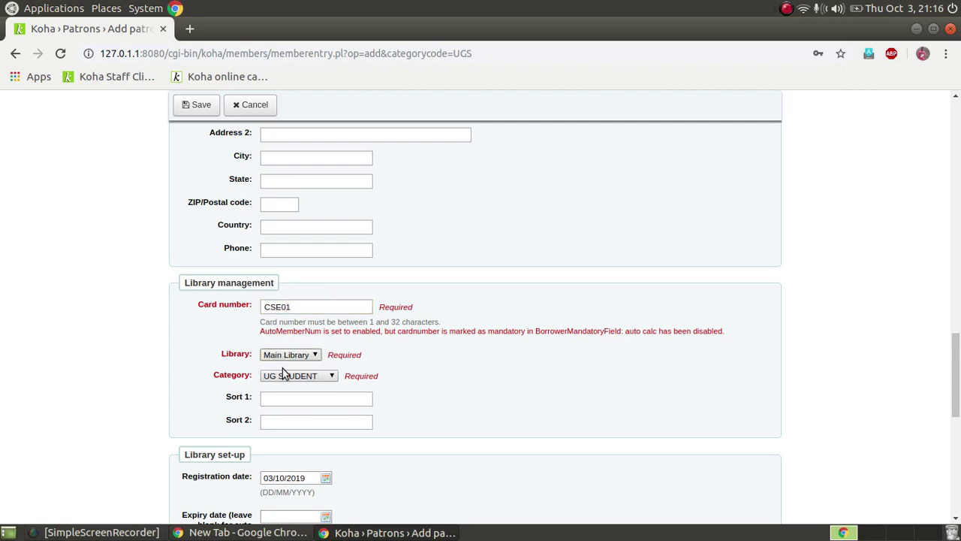
left_click_drag(959, 375, 958, 449)
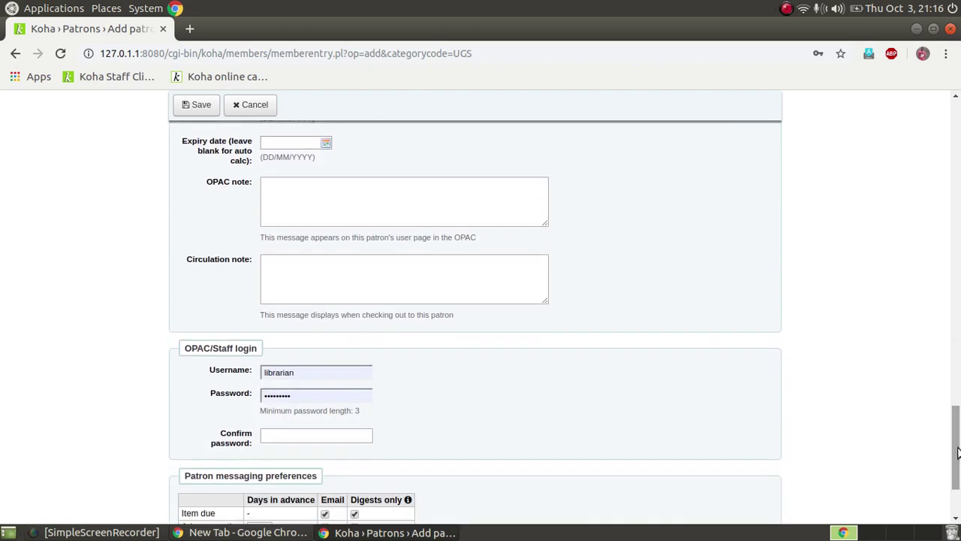
- Replace the autofilled OPAC username and password with the patron's own, and fill the confirmation
left_click(312, 371)
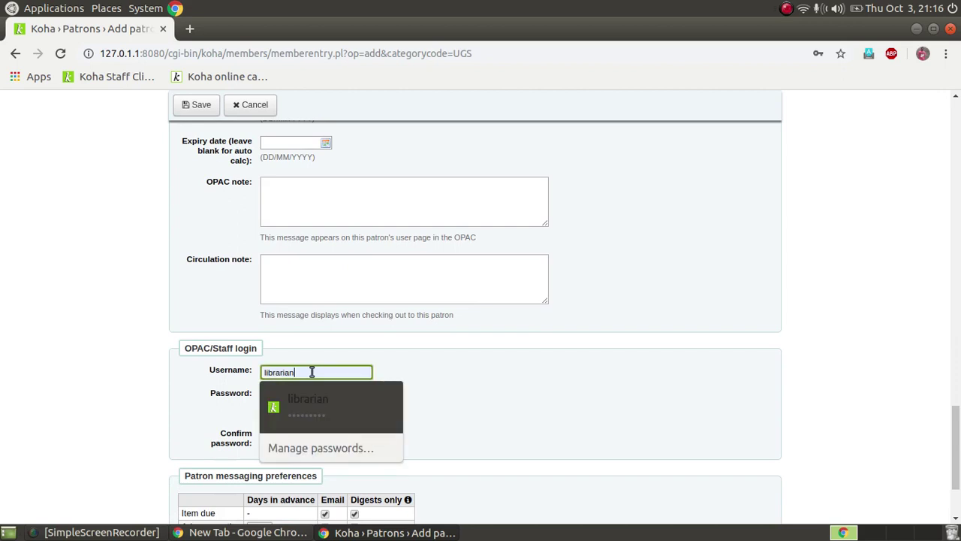
key("Down")
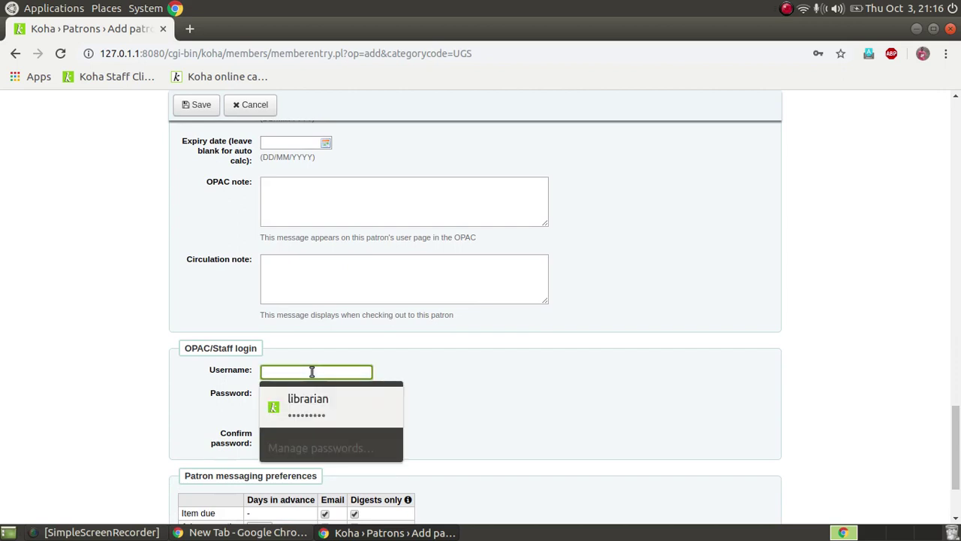
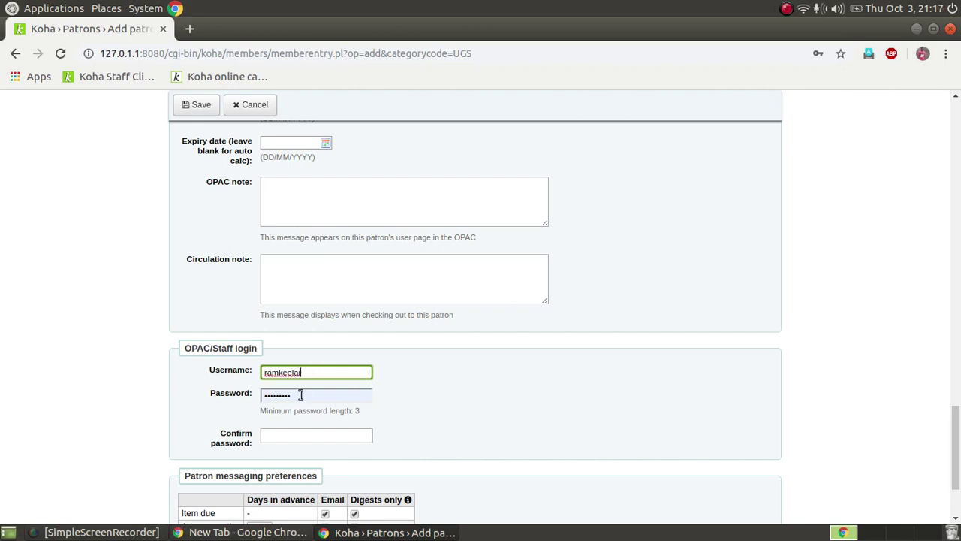
left_click(296, 396)
key("BackSpace")
key("BackSpace")
key("BackSpace")
key("BackSpace")
key("BackSpace")
key("BackSpace")
key("BackSpace")
key("BackSpace")
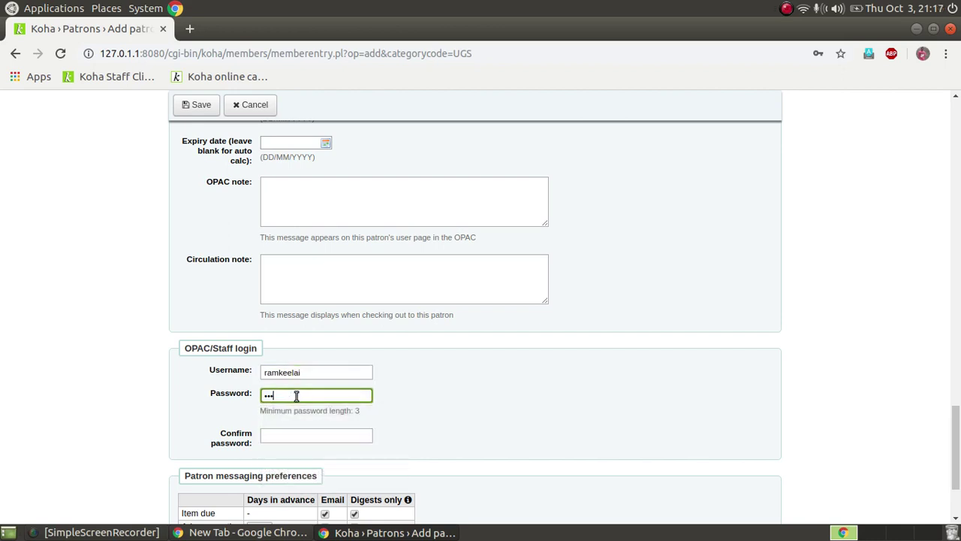
left_click(347, 433)
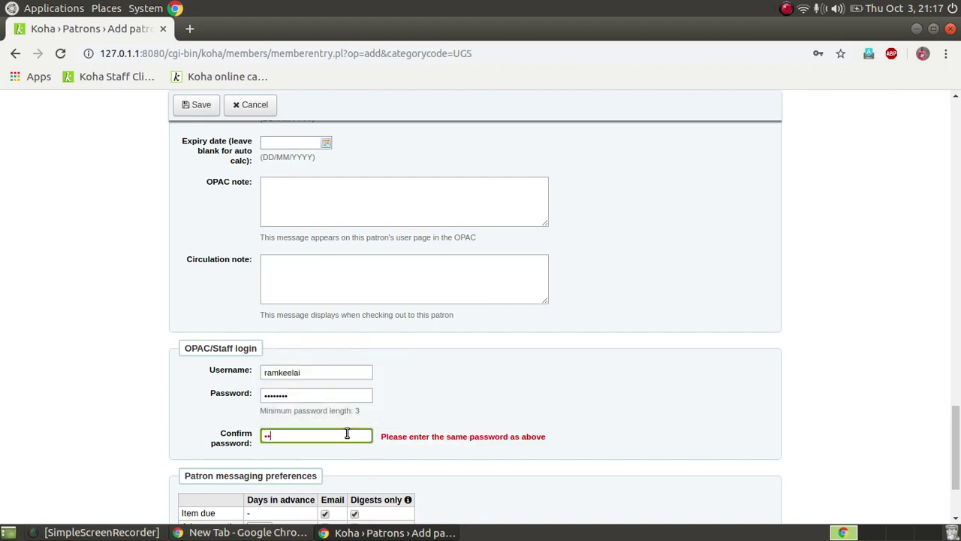
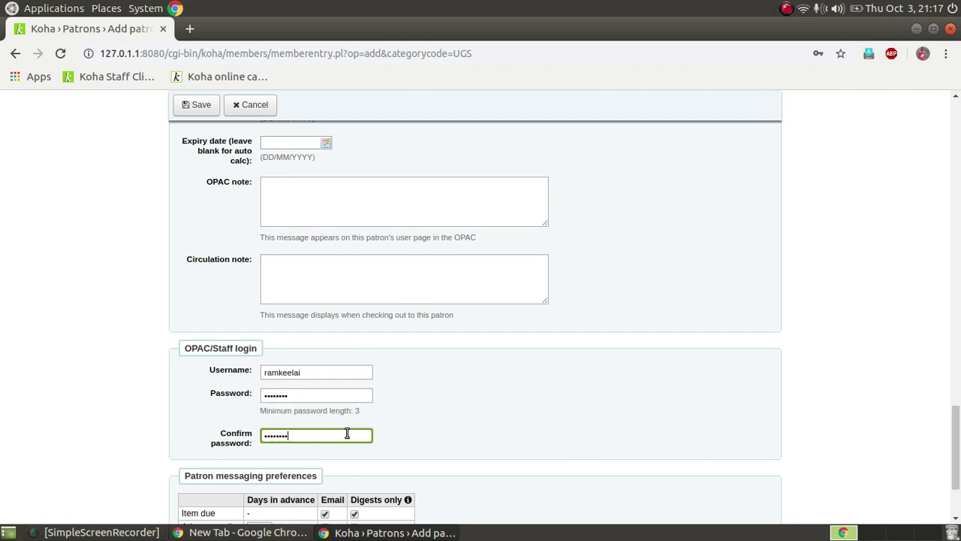
left_click(957, 507)
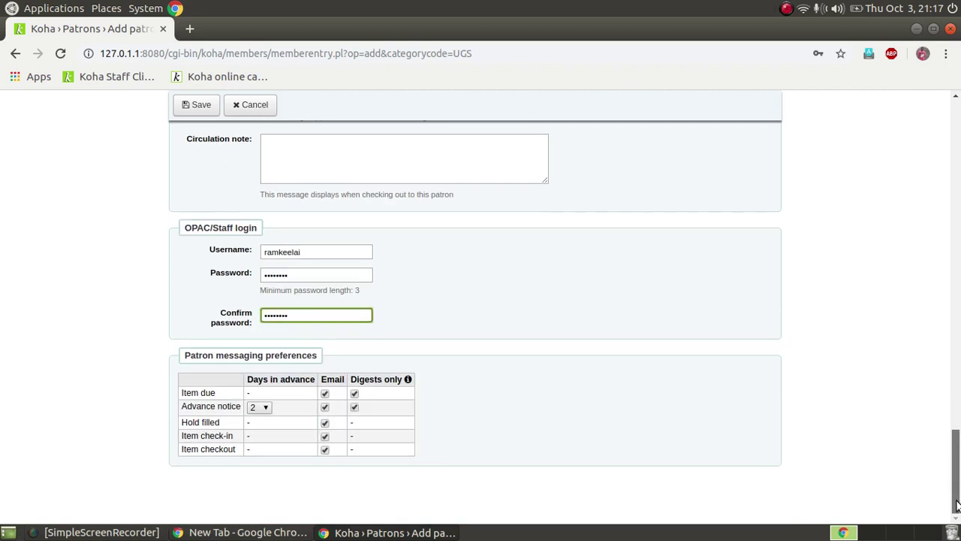
left_click_drag(957, 507, 941, 188)
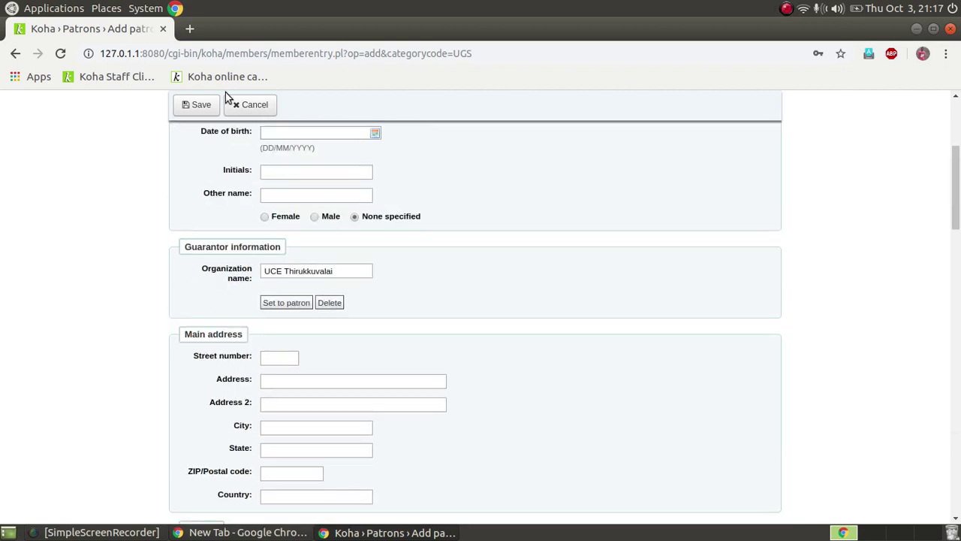
- Save the new patron record and decline the browser's offer to save the password
left_click(199, 105)
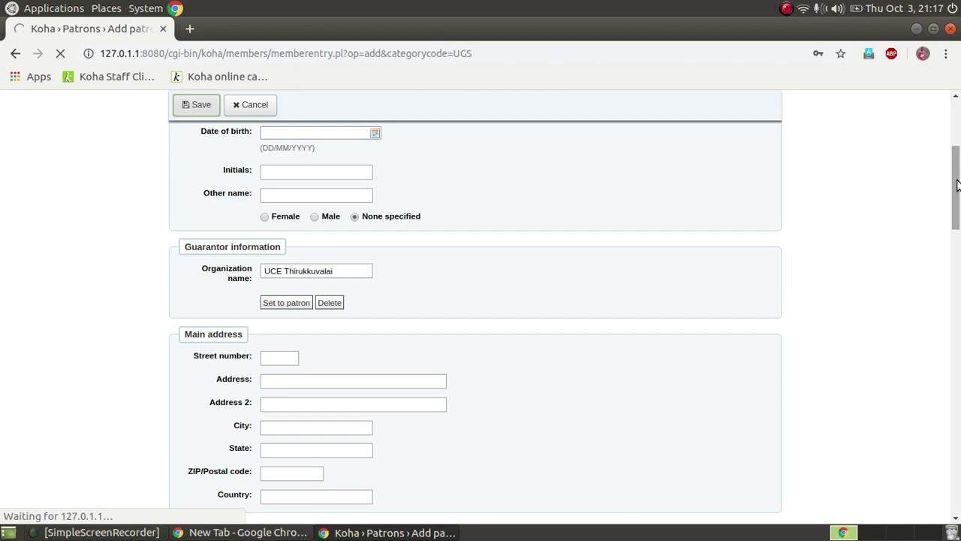
left_click_drag(957, 186, 957, 137)
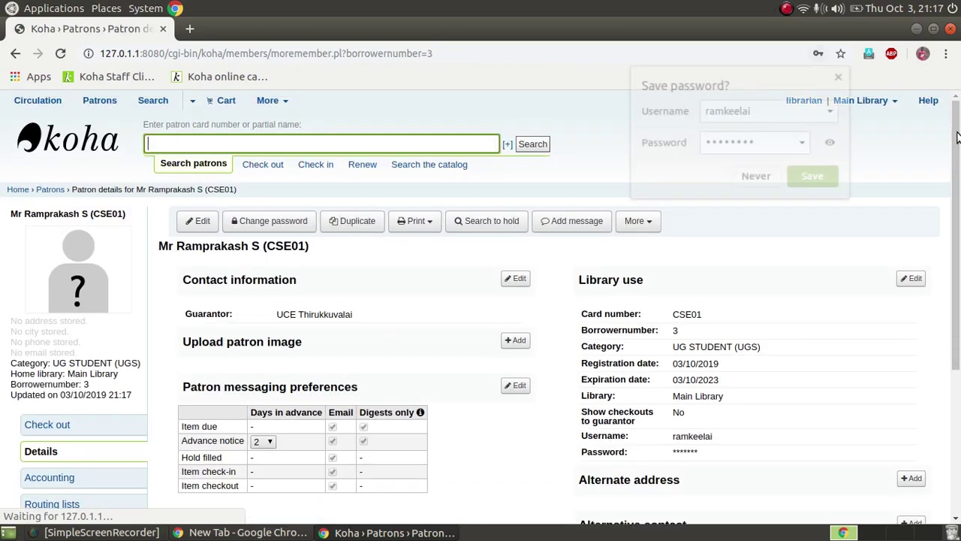
left_click(754, 180)
- Scroll through the saved patron's details (UGS category, guarantor UCE Thirukkuvalai, Main Library) and back to the top
scroll(721, 181, "down", 2)
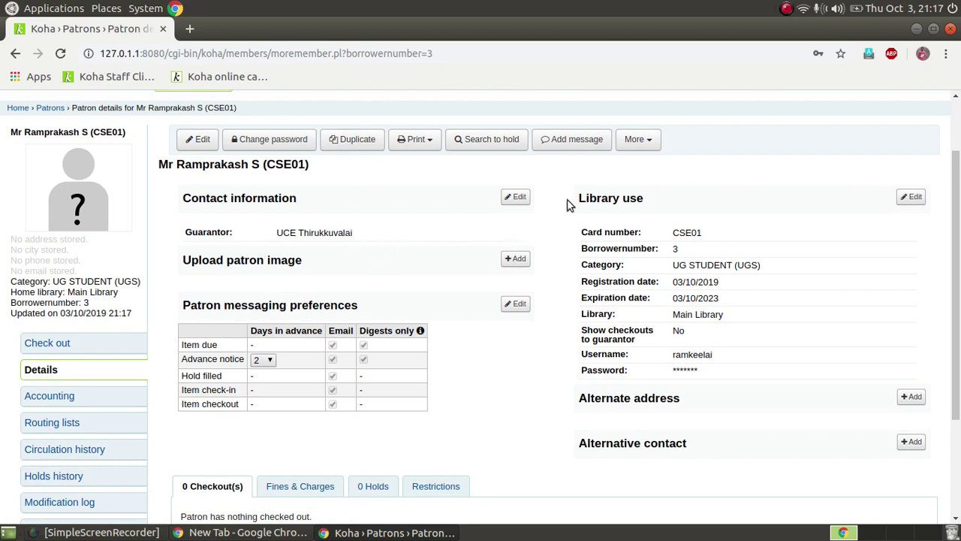
scroll(866, 224, "down", 1)
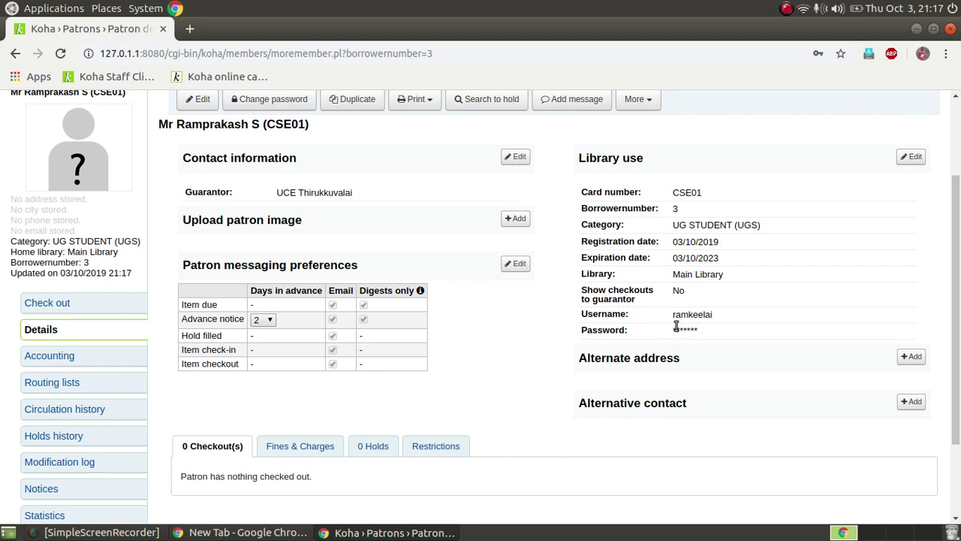
scroll(960, 293, "down", 2)
scroll(955, 322, "up", 2)
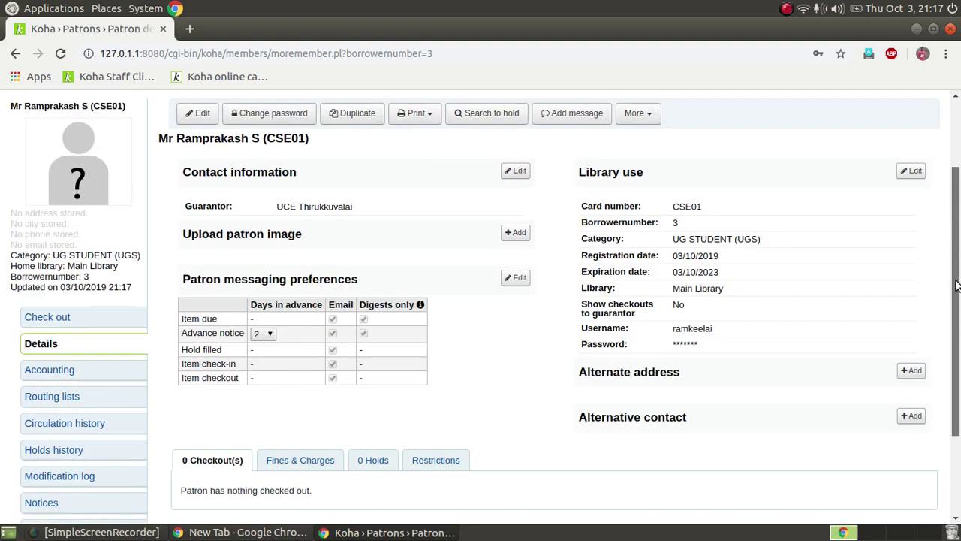
scroll(952, 347, "down", 2)
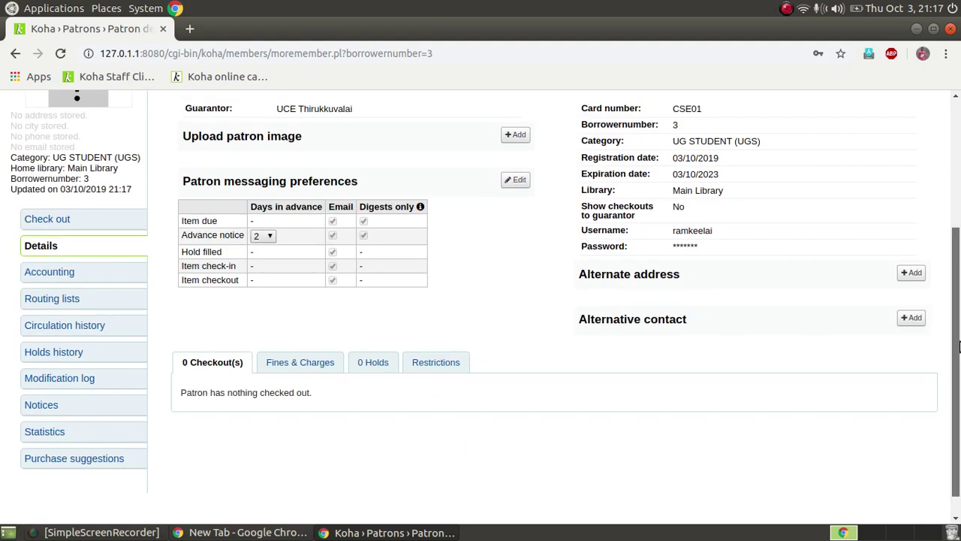
scroll(952, 286, "up", 2)
scroll(950, 248, "up", 1)
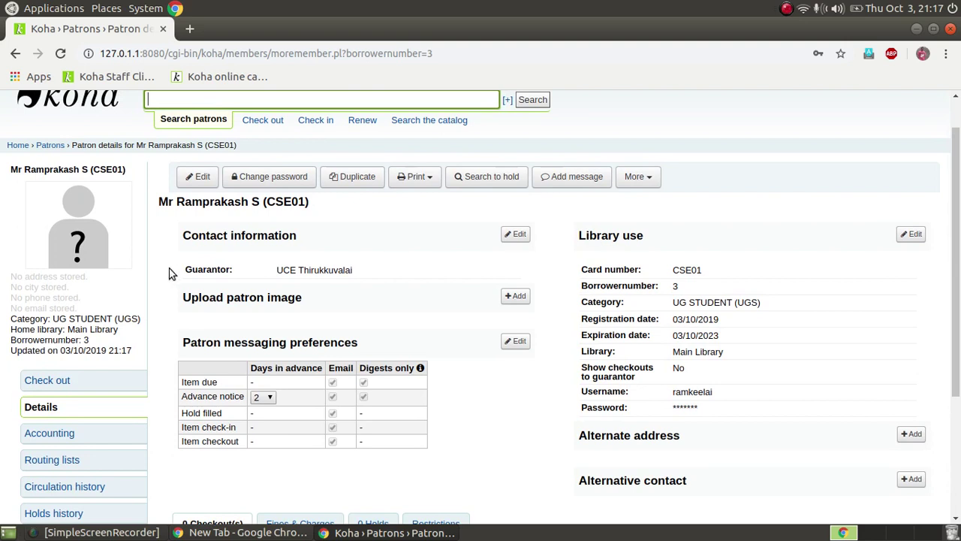
mouse_move(72, 241)
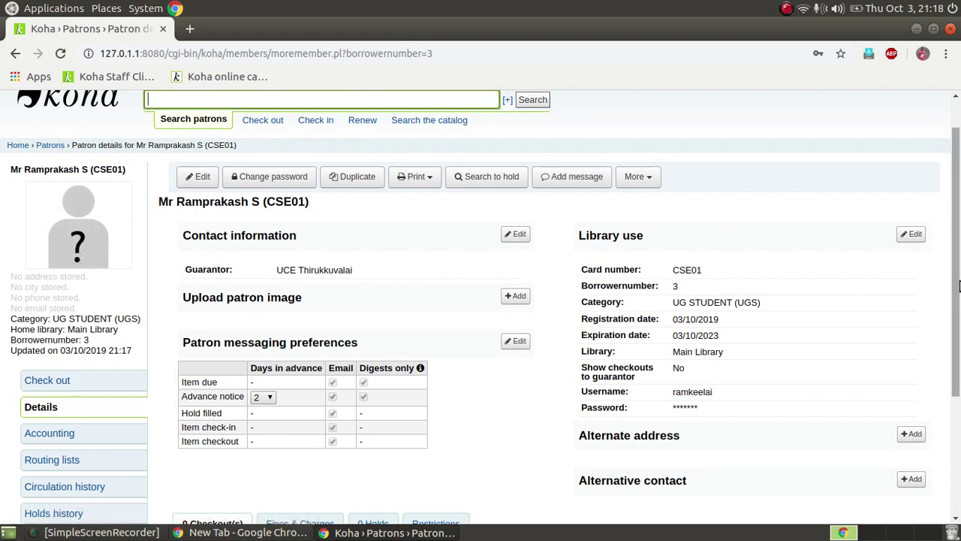
scroll(958, 286, "up", 1)
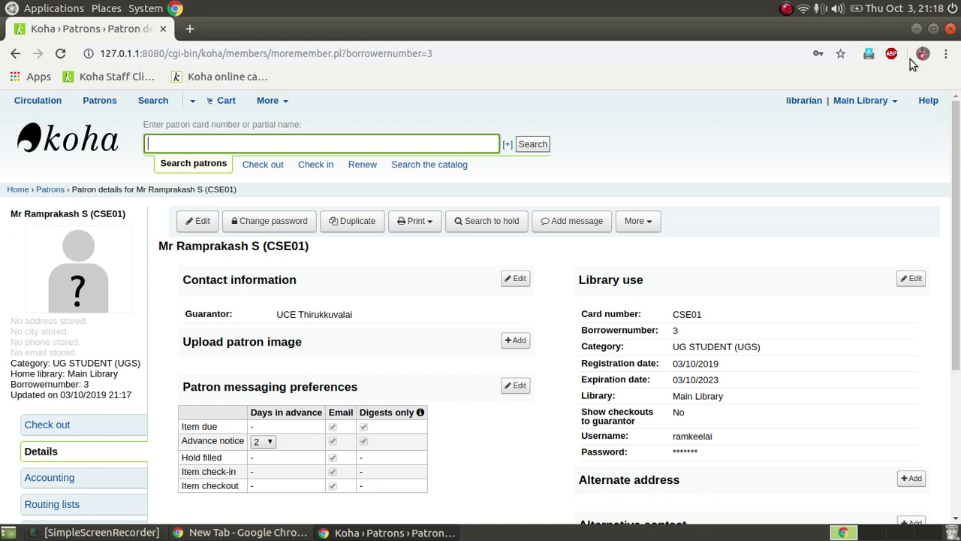
left_click(786, 9)
left_click(787, 9)
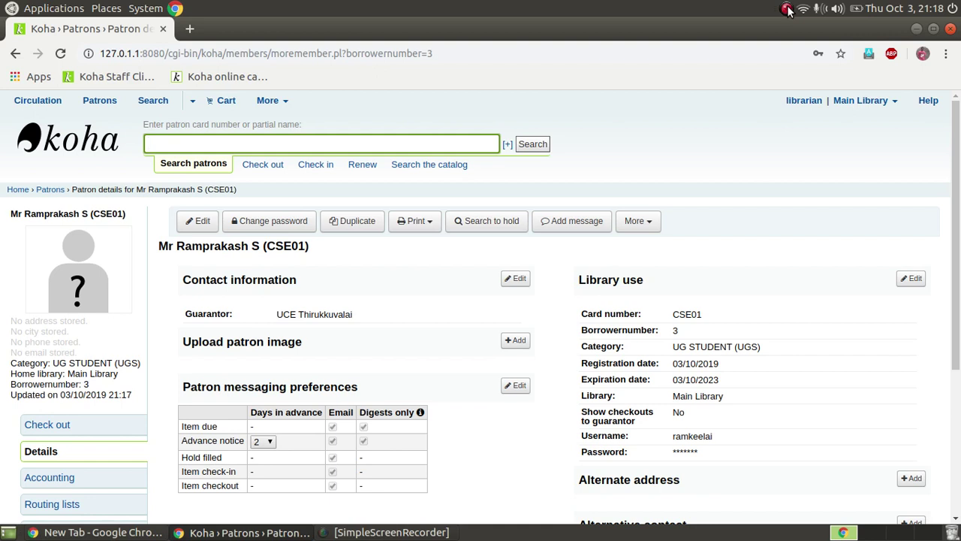
left_click(787, 9)
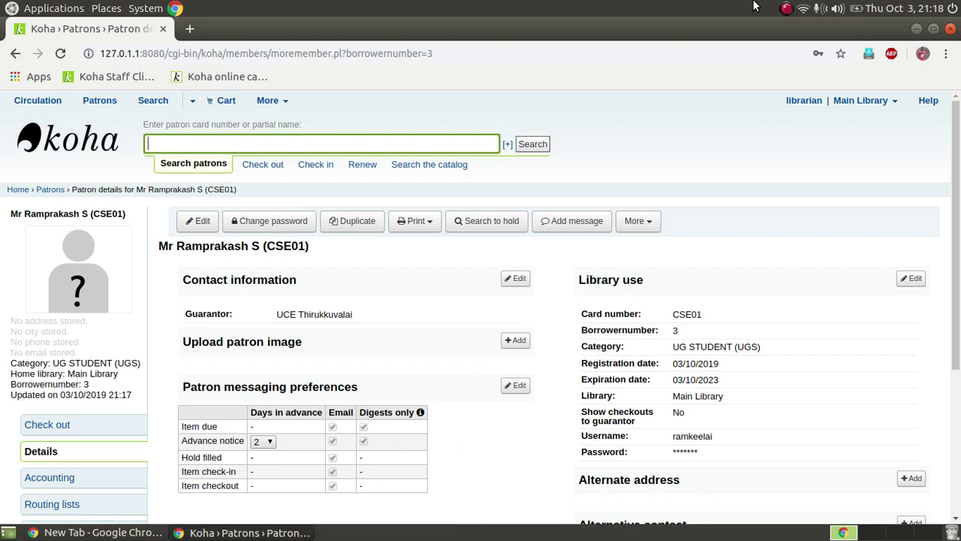
left_click(787, 9)
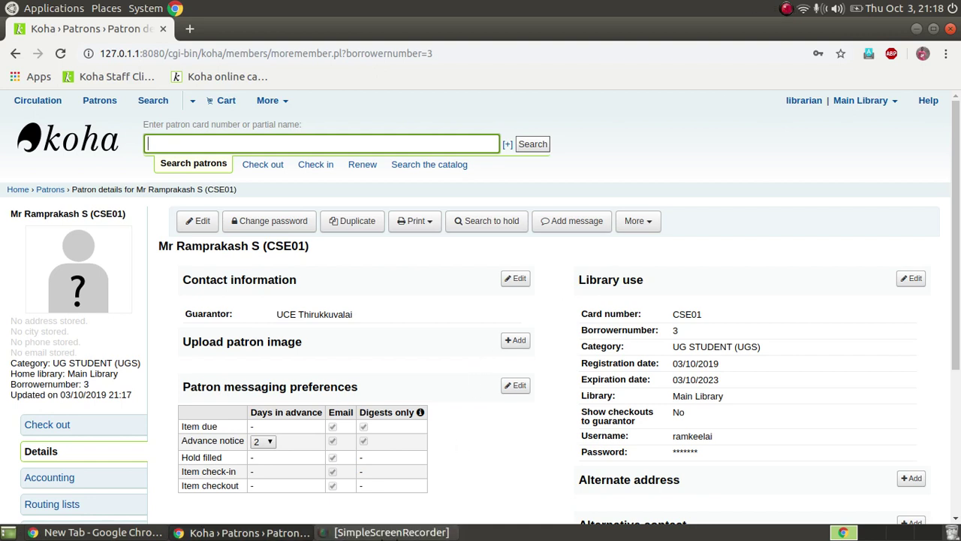